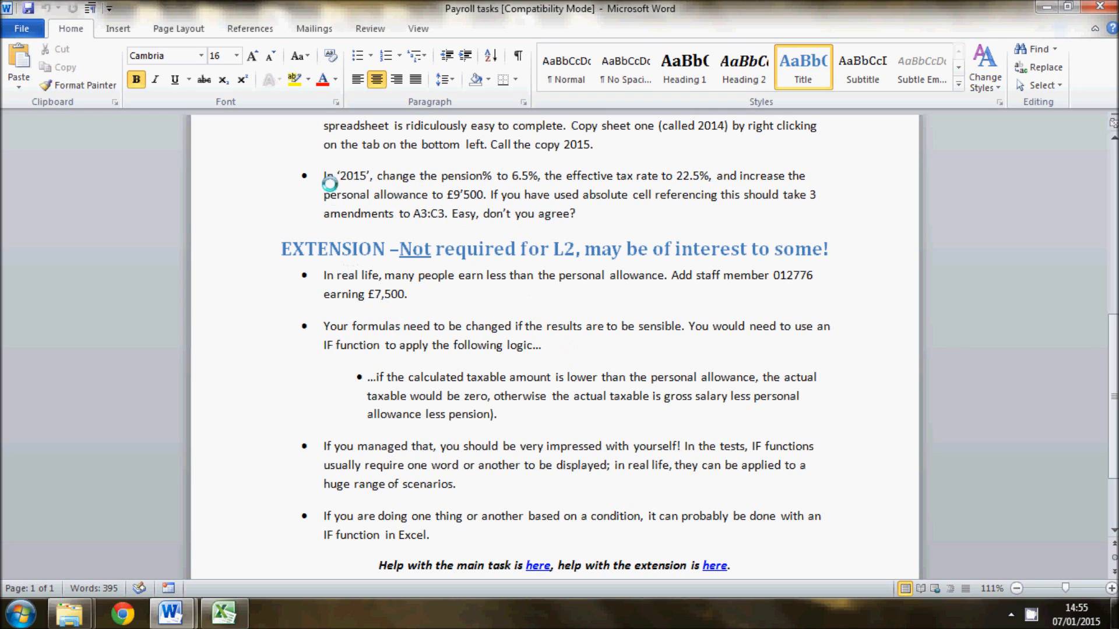
- Switch to the Excel payroll workbook and create a copy of the 2014 sheet at the end of the workbook
click(224, 612)
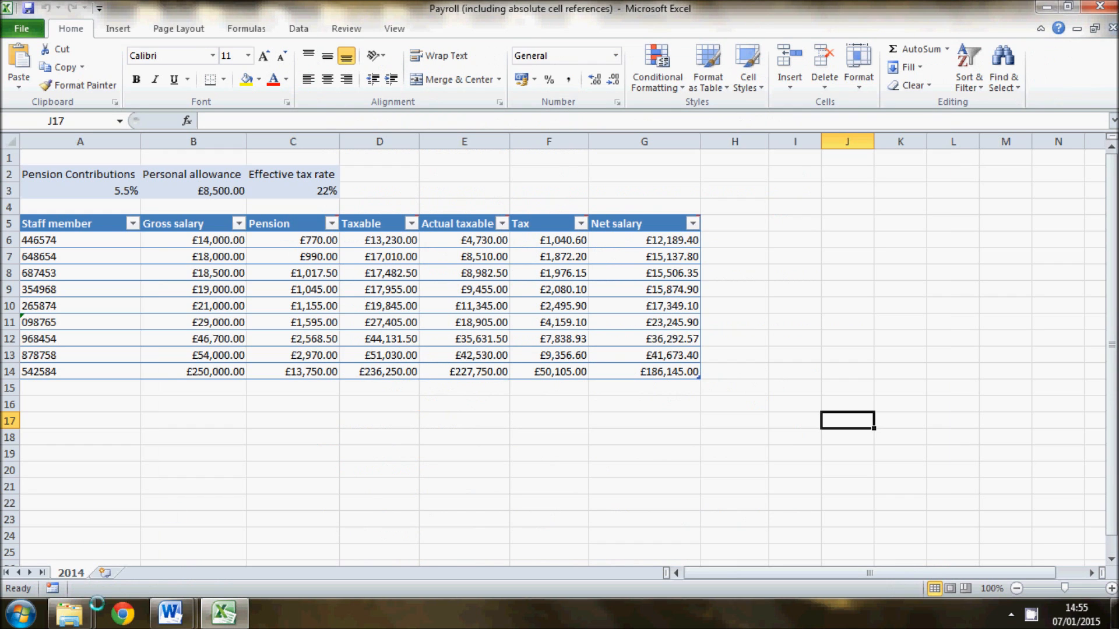
right_click(80, 573)
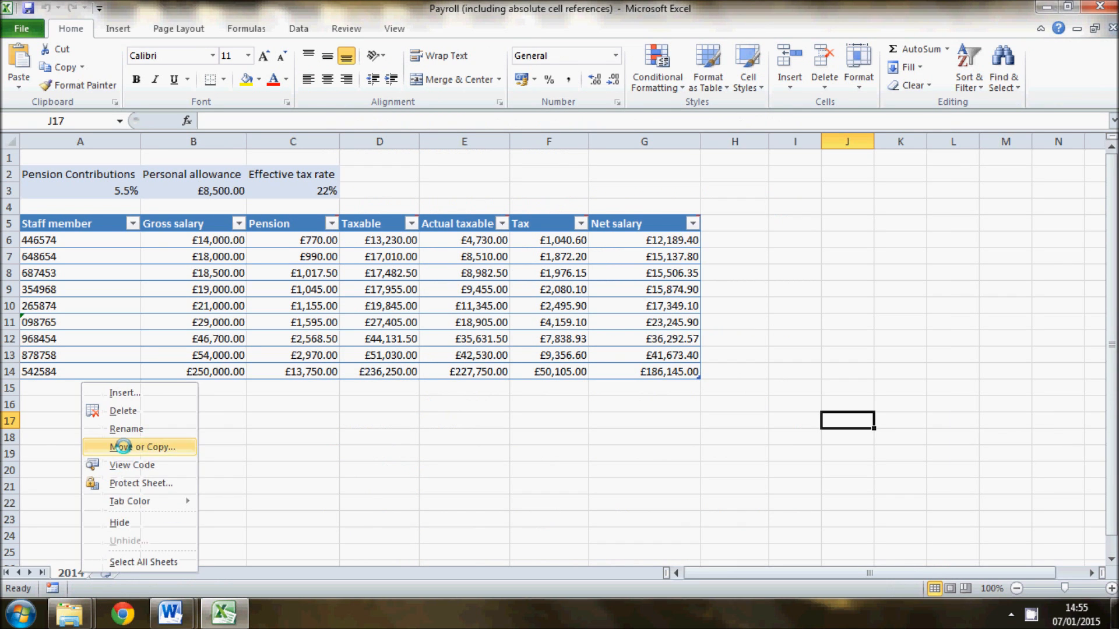
click(130, 447)
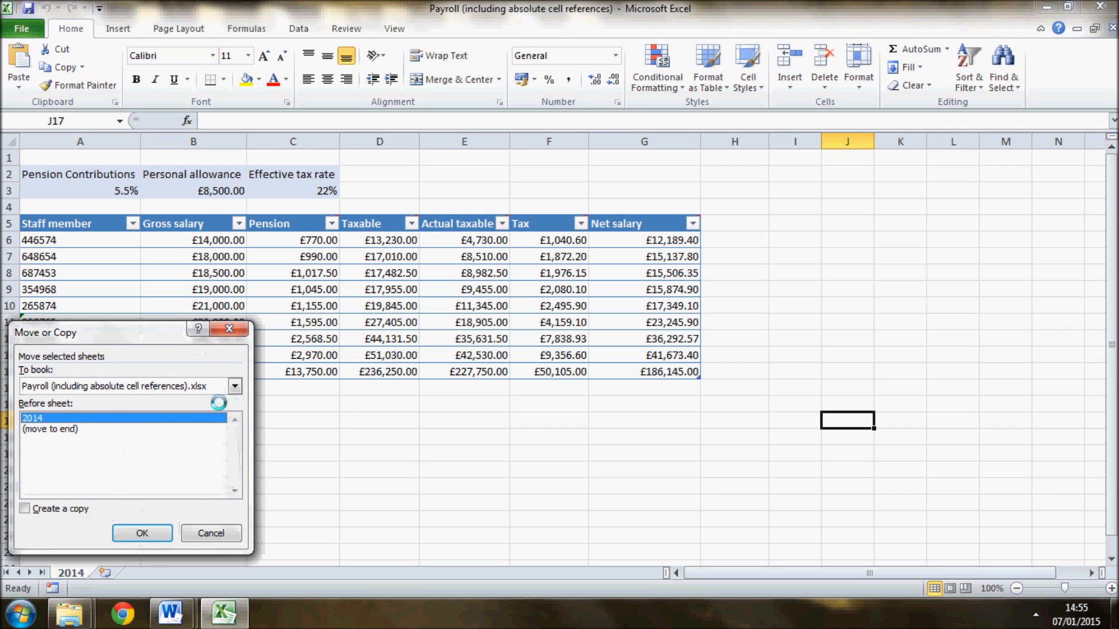
click(85, 427)
click(24, 508)
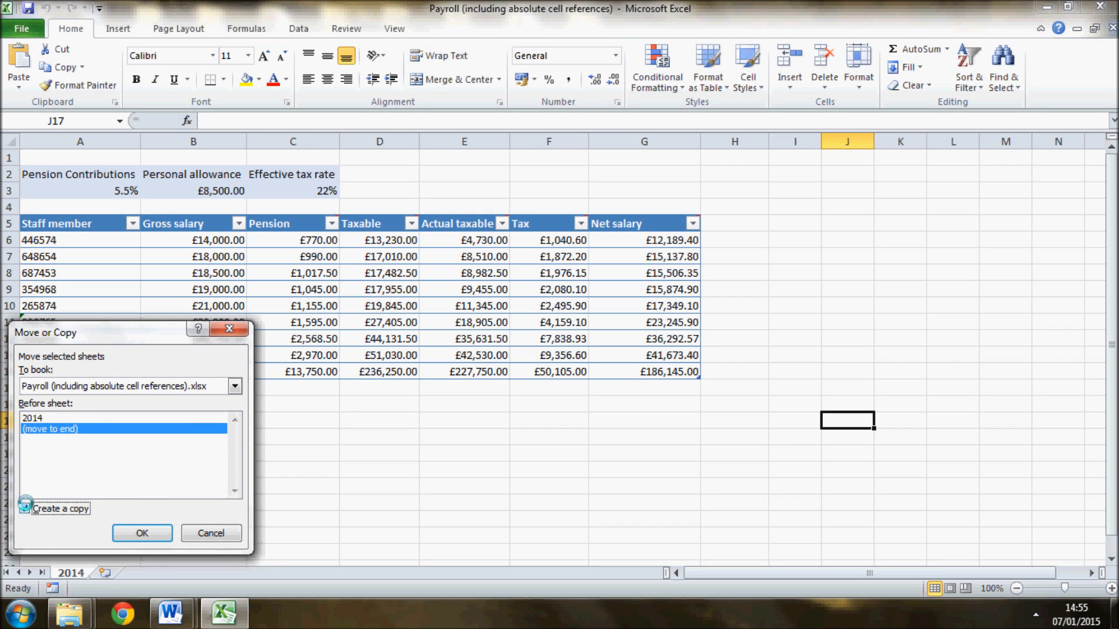
click(142, 532)
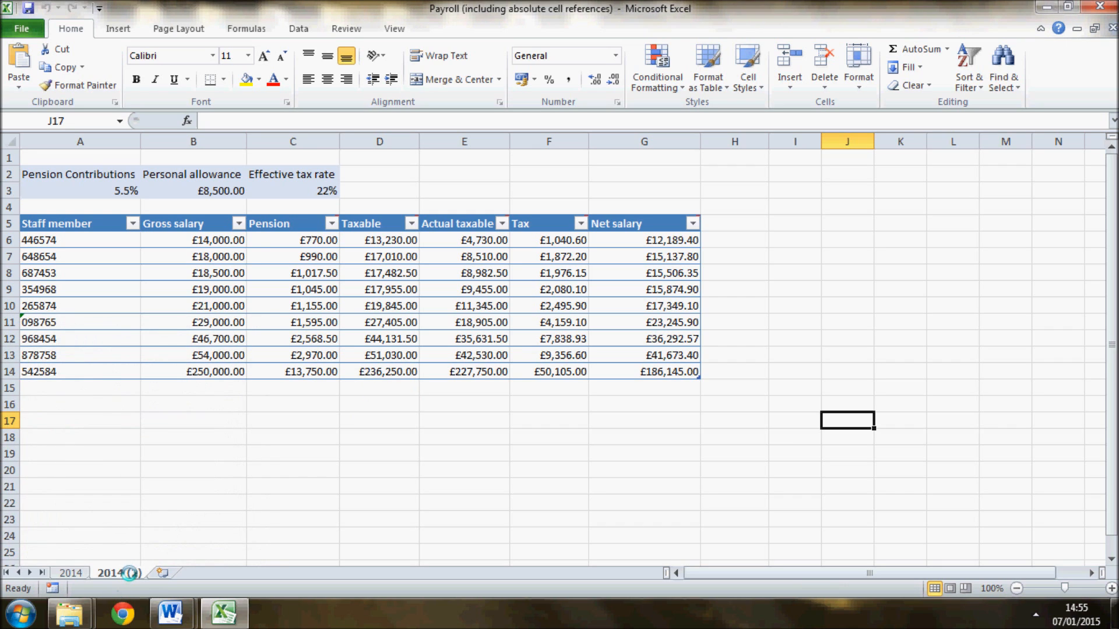
- Rename the copied sheet as 2015
text(2)
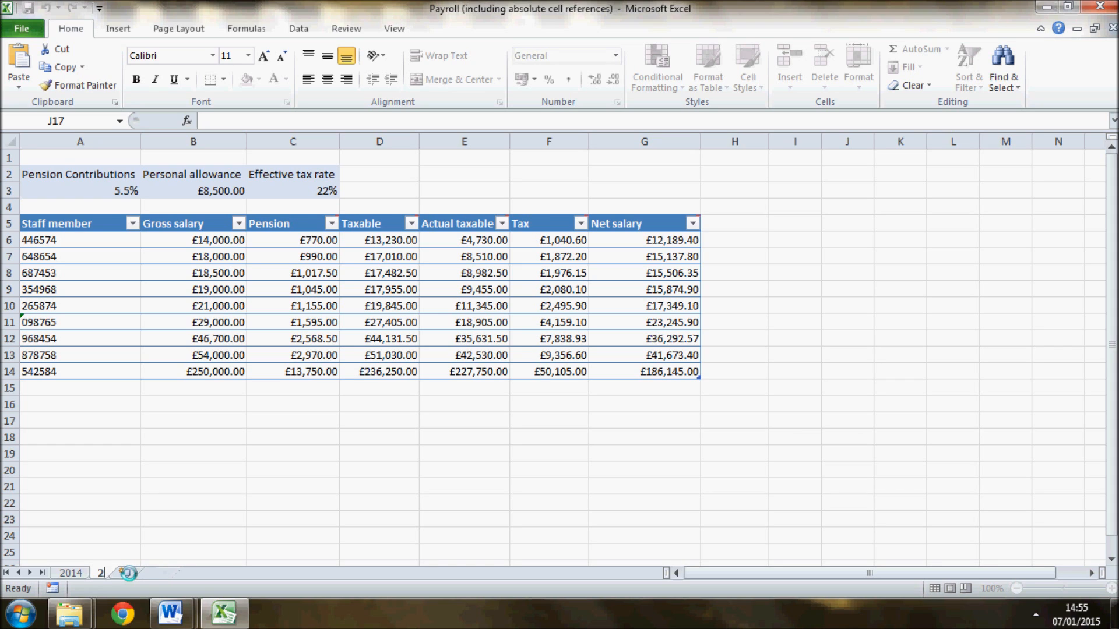
text(015)
key(Return)
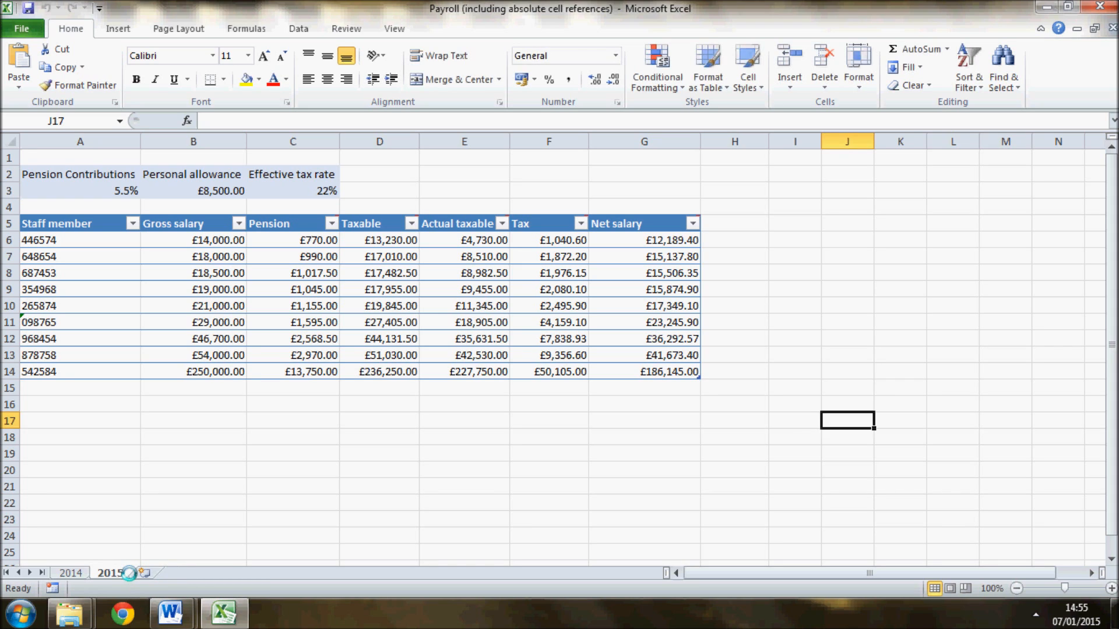
- Check the new rates in the Word task sheet, and in Excel set the 2015 pension contributions to 6.5% and effective tax rate to 22.5%
key(alt+Tab)
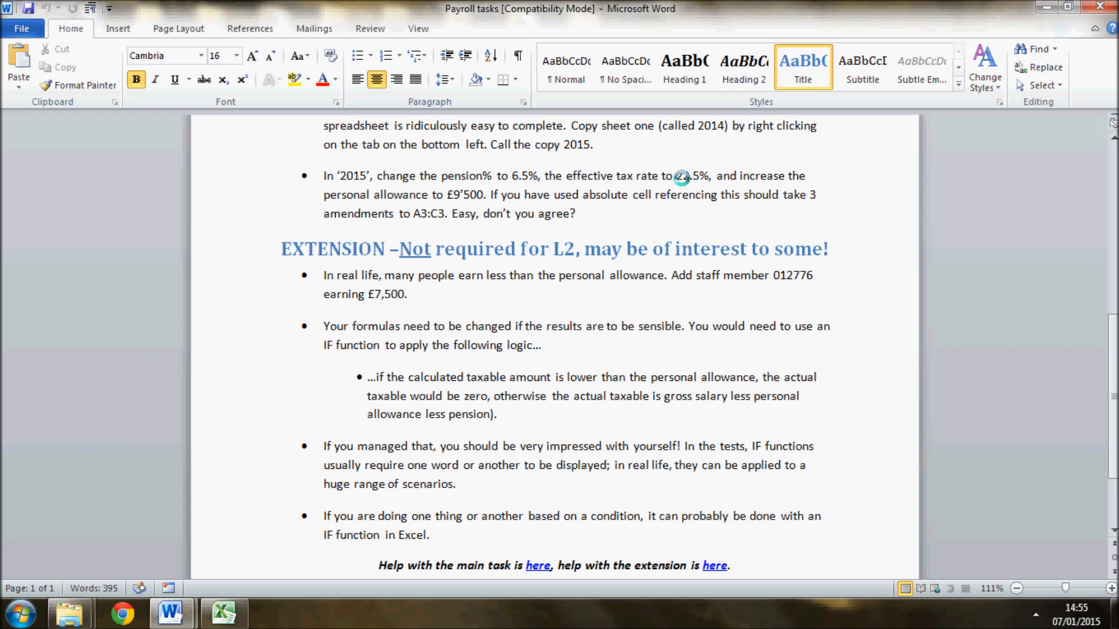
key(alt+Tab)
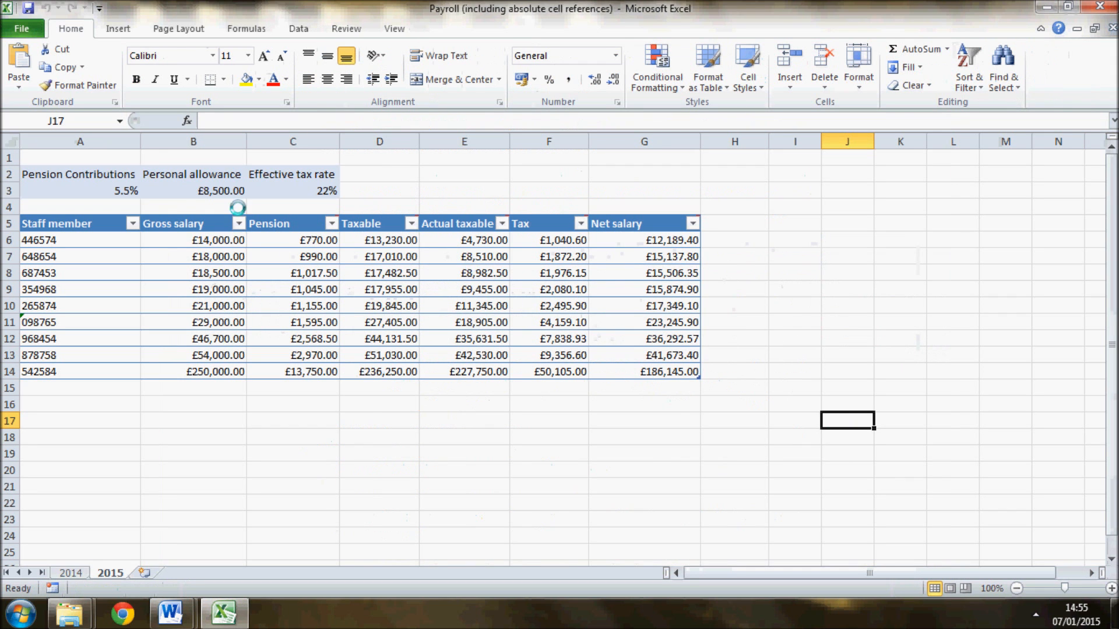
click(114, 189)
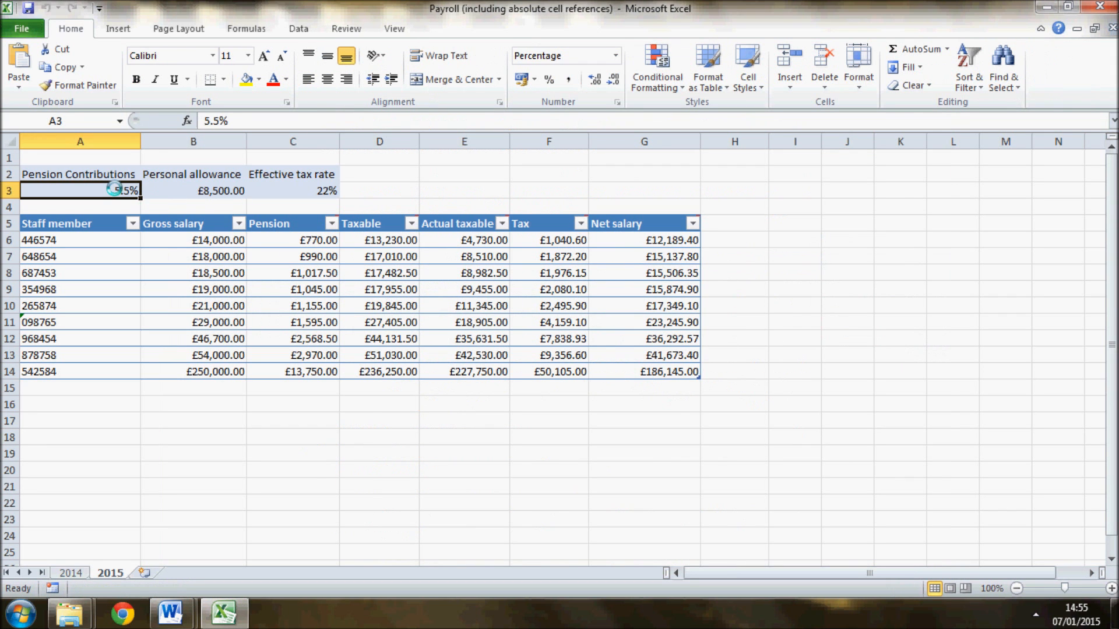
text(6.5)
click(313, 188)
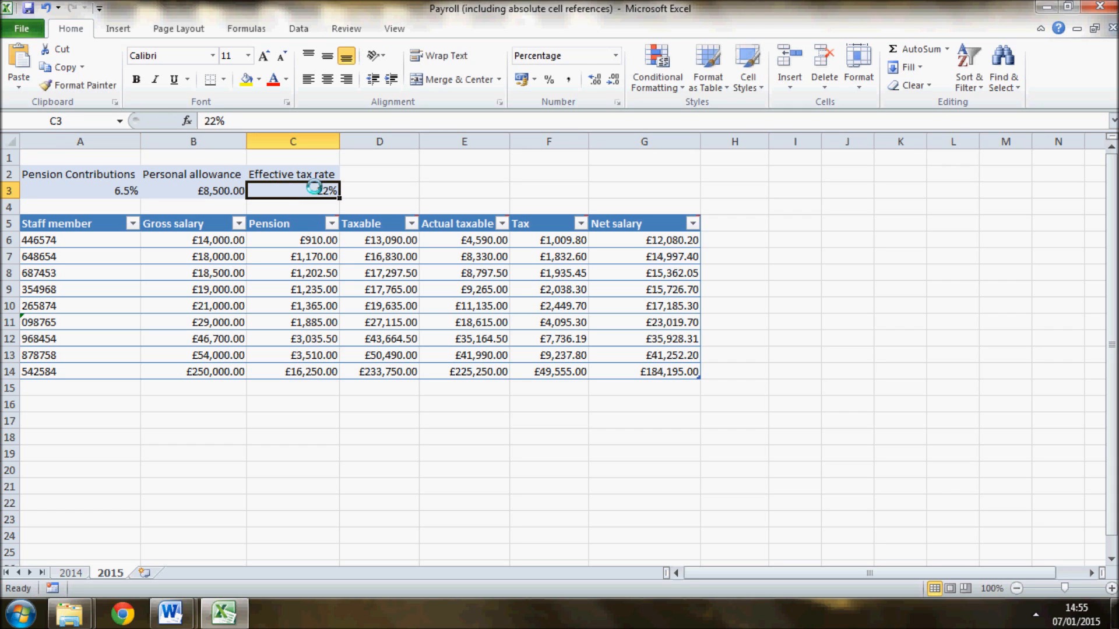
text(220)
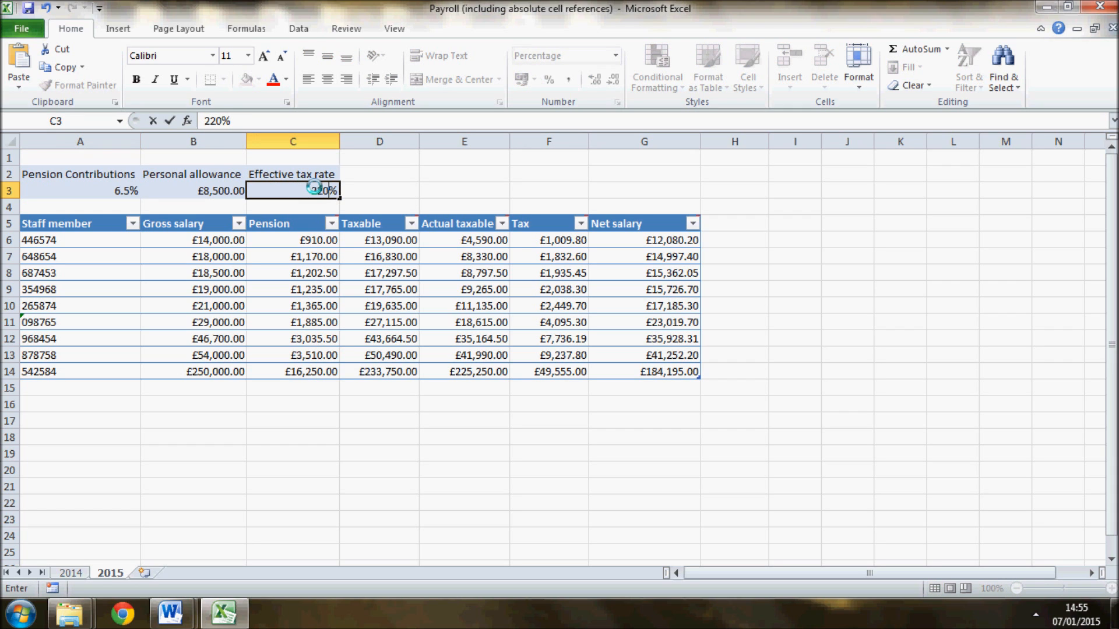
key(BackSpace)
text(.5)
- Set the personal allowance in cell B3 of the 2015 sheet to £9,500
click(216, 190)
double_click(210, 191)
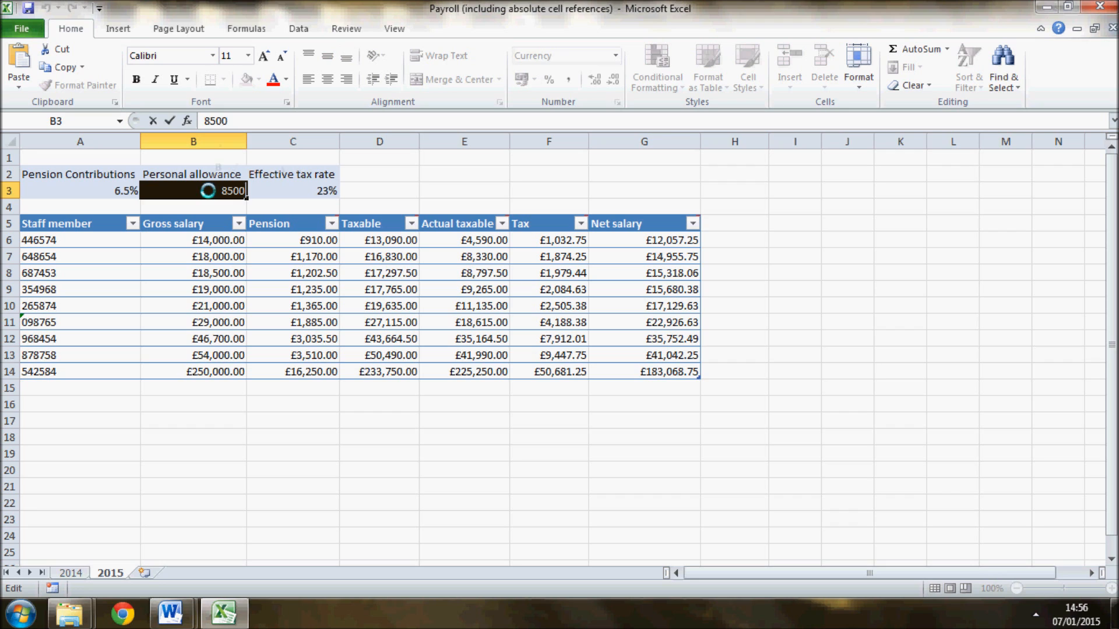
key(Return)
double_click(212, 191)
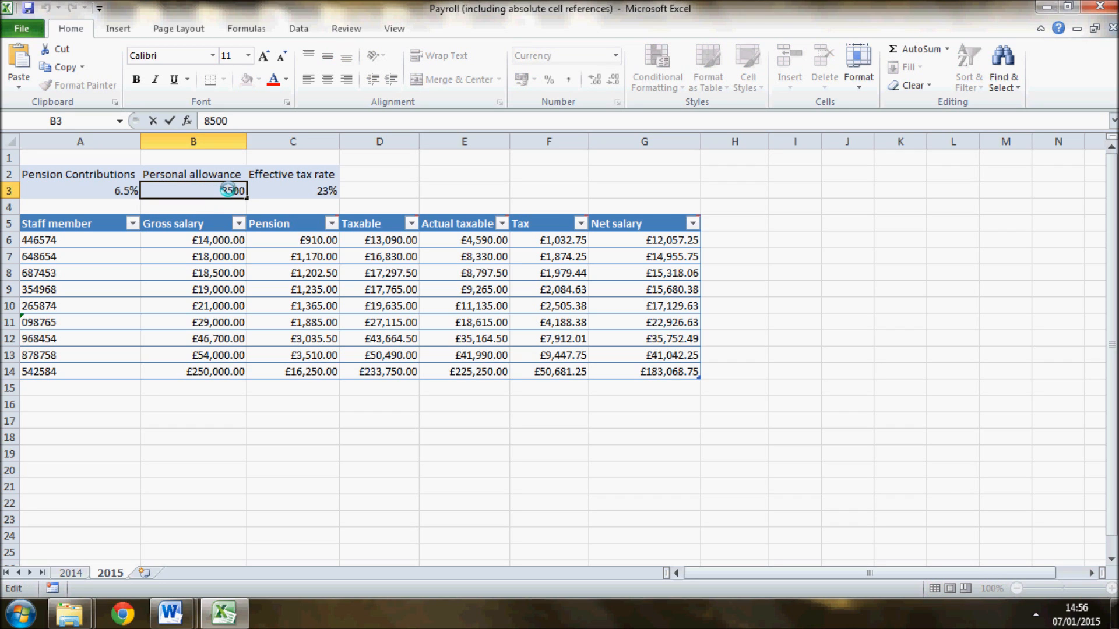
drag(229, 191, 219, 190)
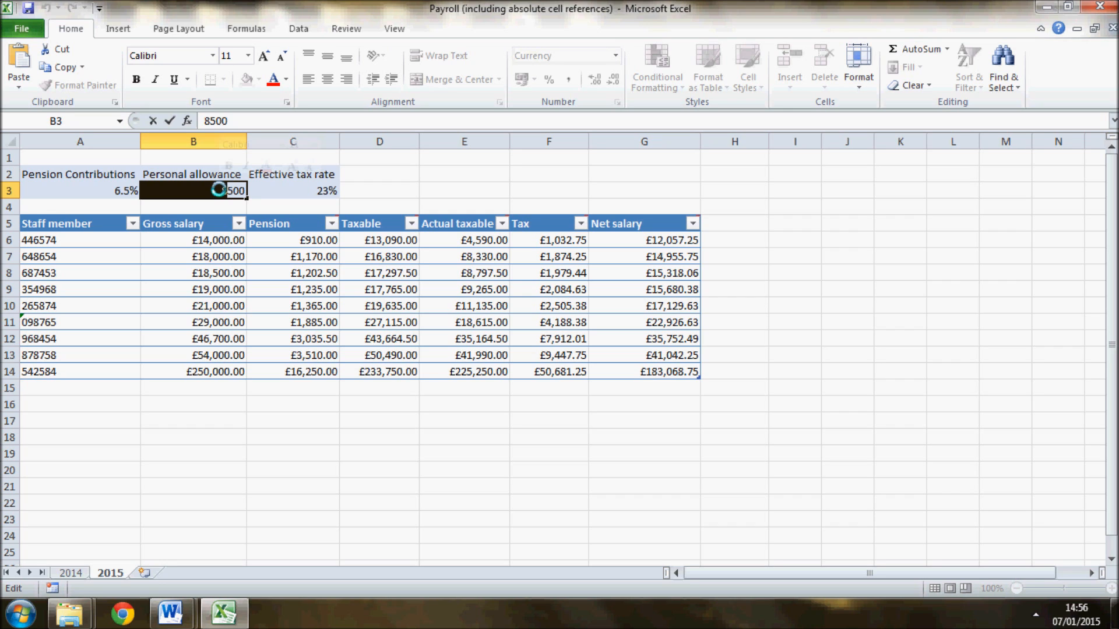
text(9)
key(Return)
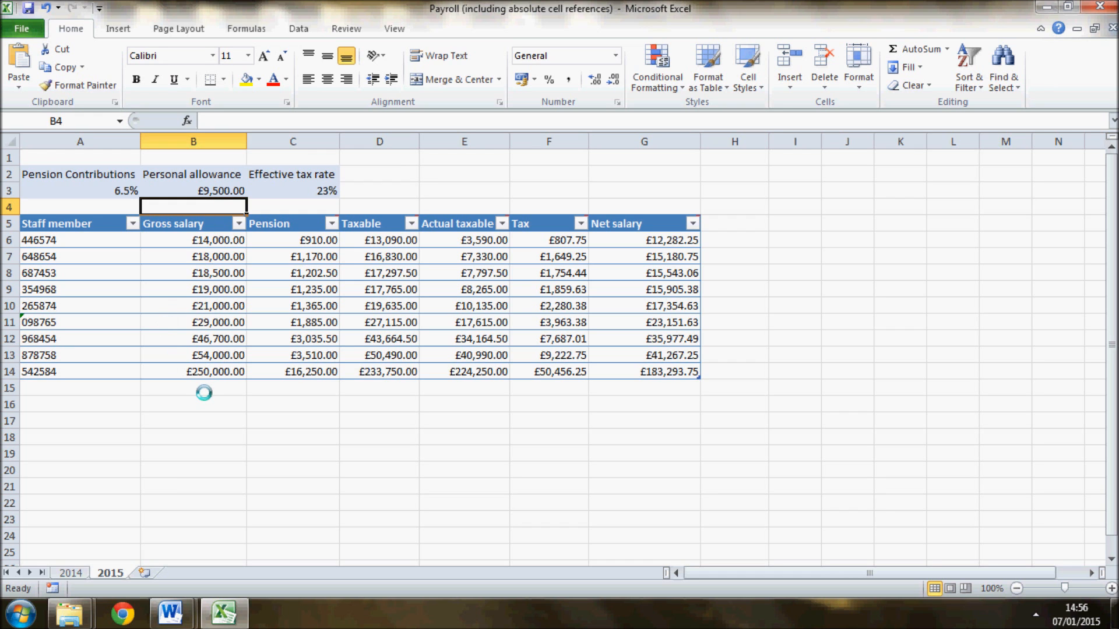
- Copy the new staff member's number from the Payroll tasks document in Word into cell A15 of the 2014 sheet in Excel
mouse_move(172, 612)
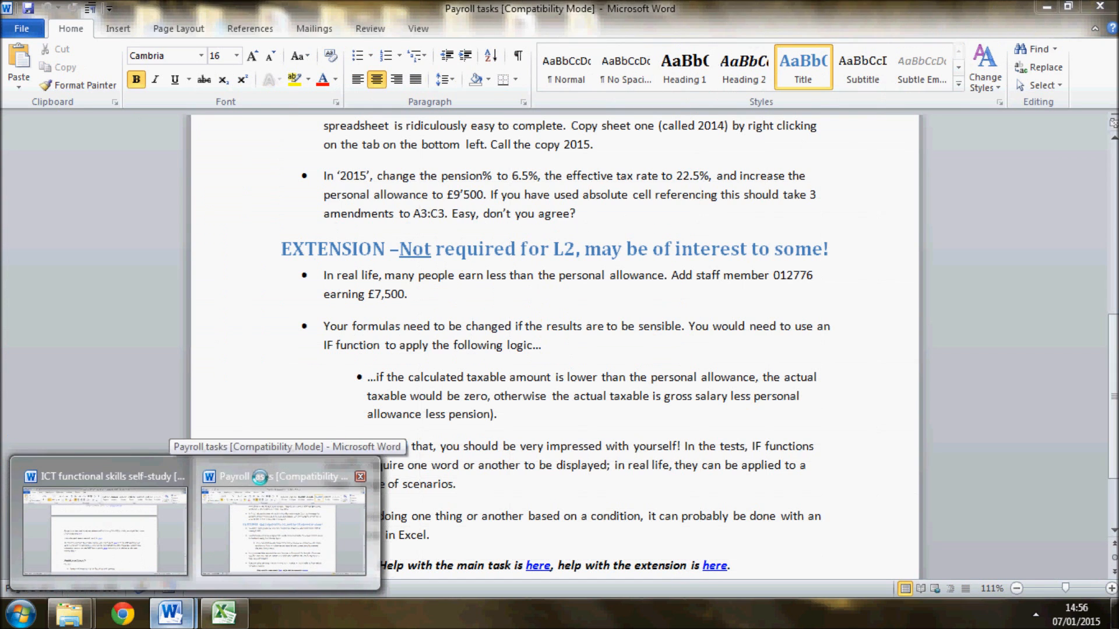
click(260, 479)
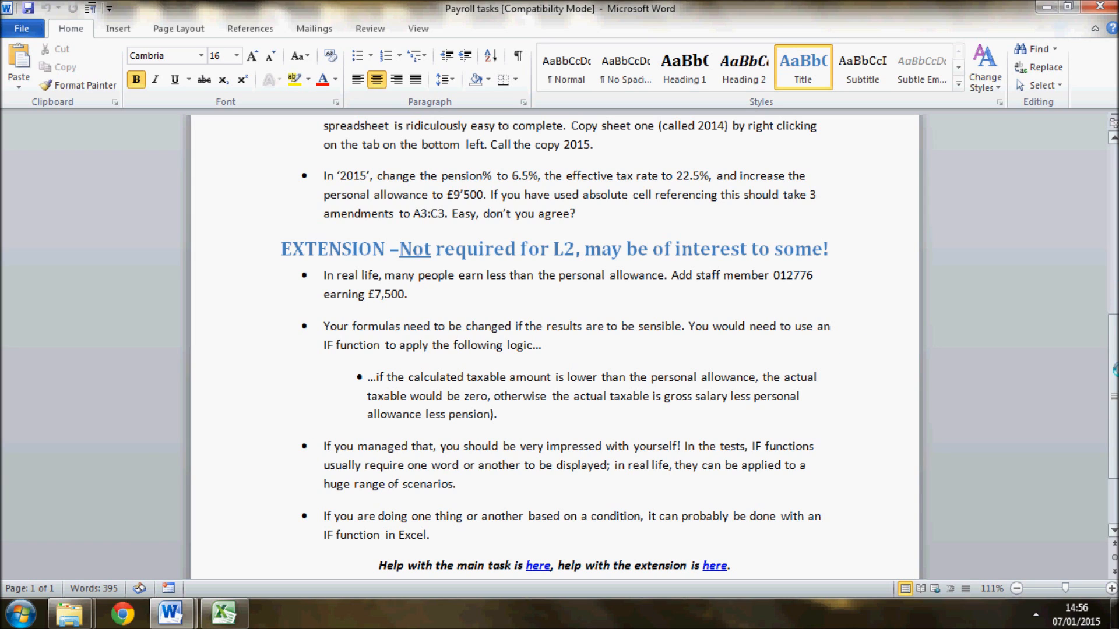
drag(1114, 369, 1114, 386)
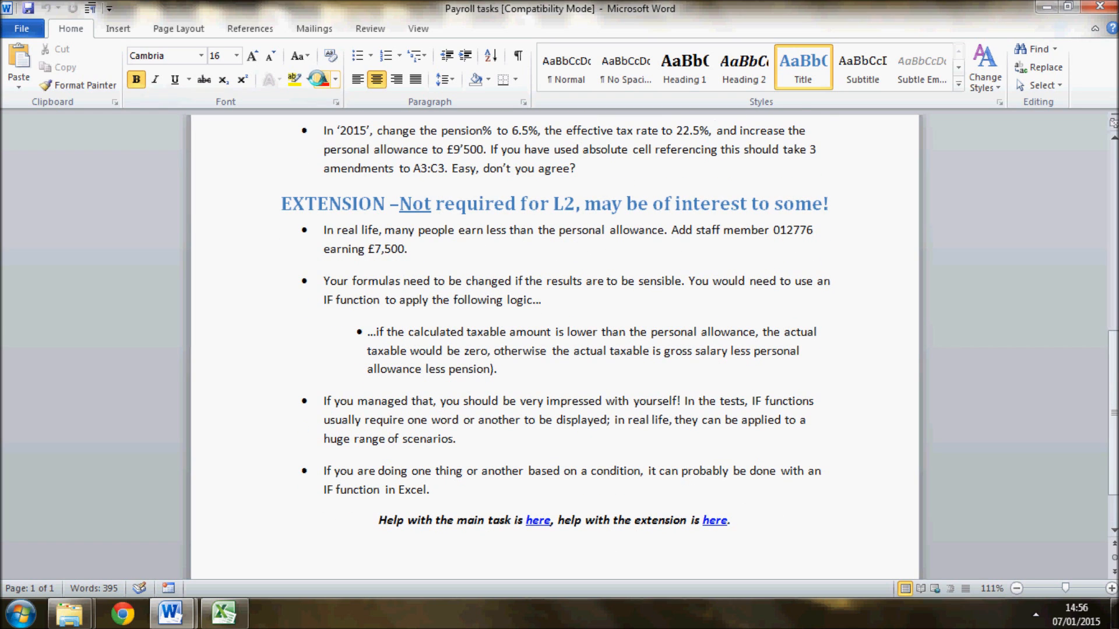
double_click(797, 231)
key(ctrl+c)
click(225, 615)
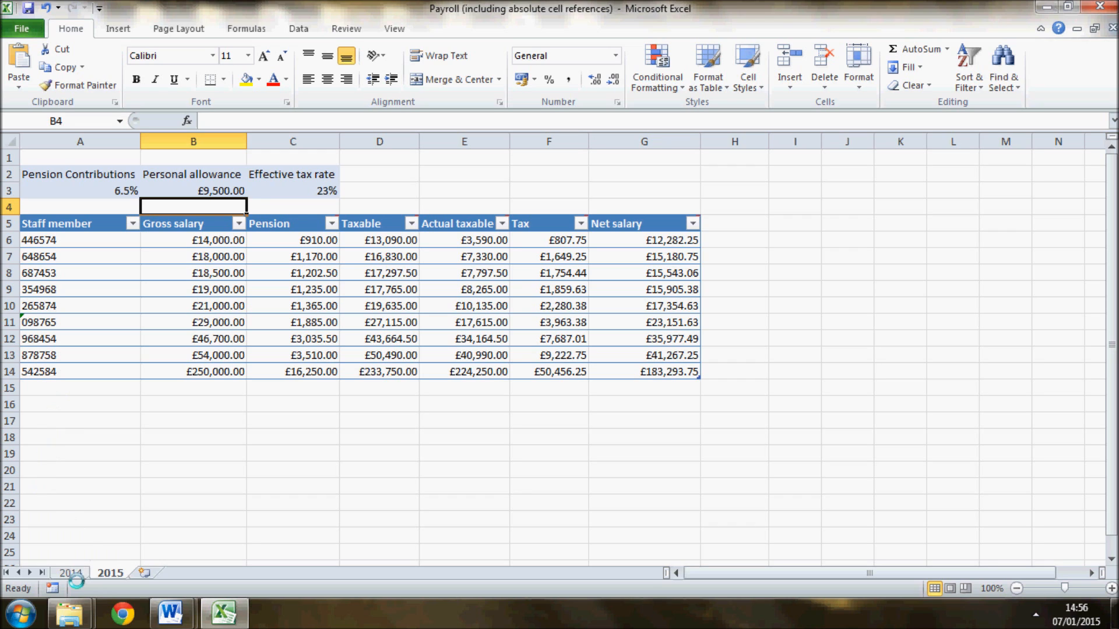
click(71, 572)
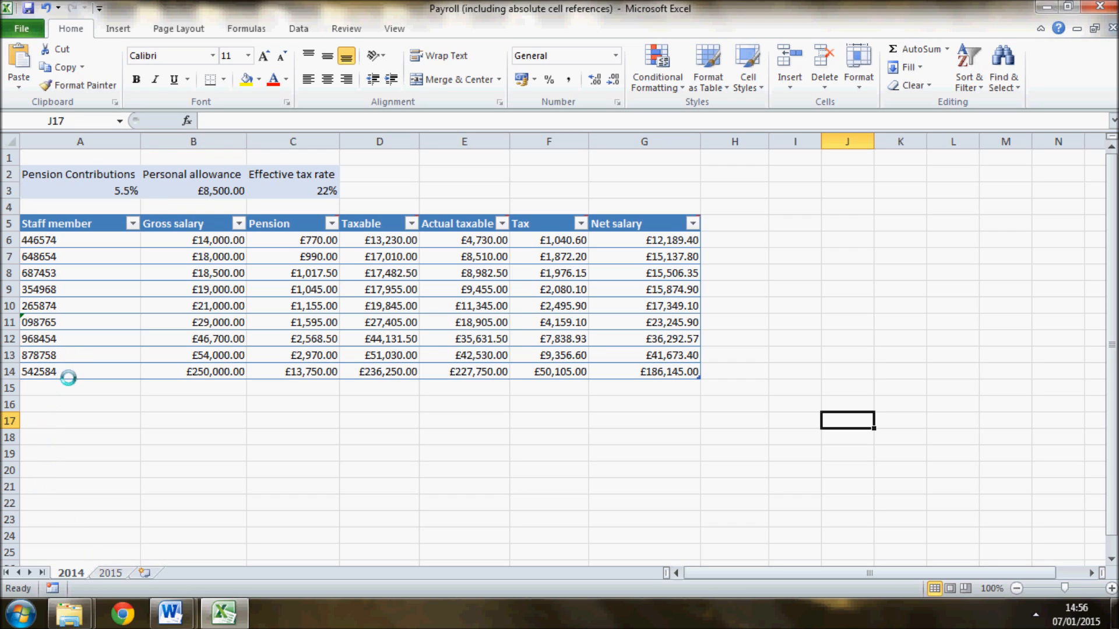
click(69, 383)
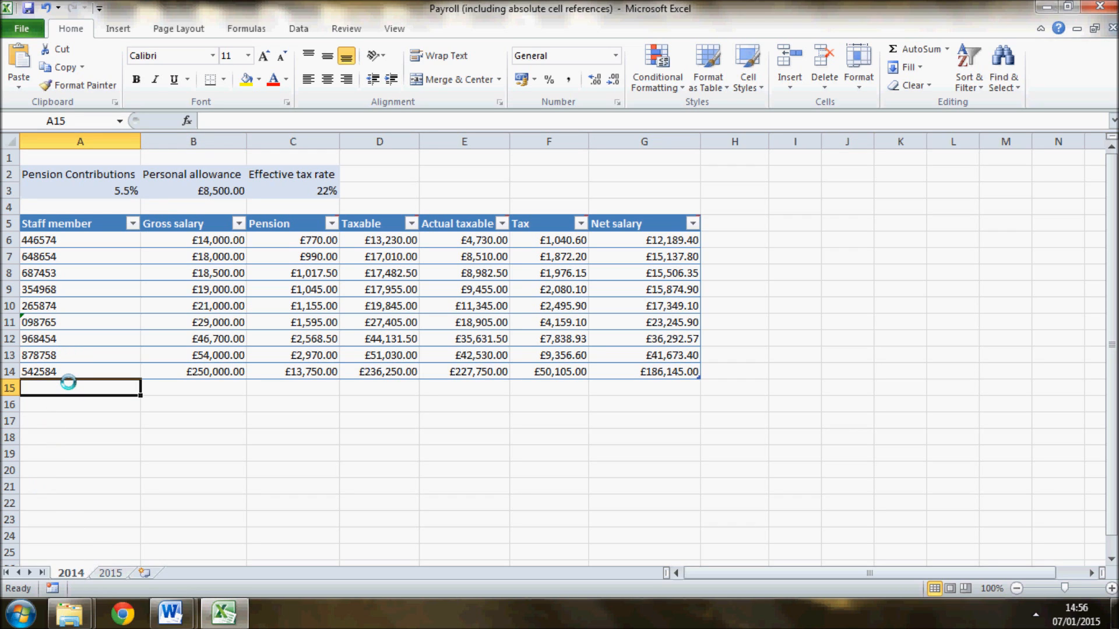
key(ctrl+v)
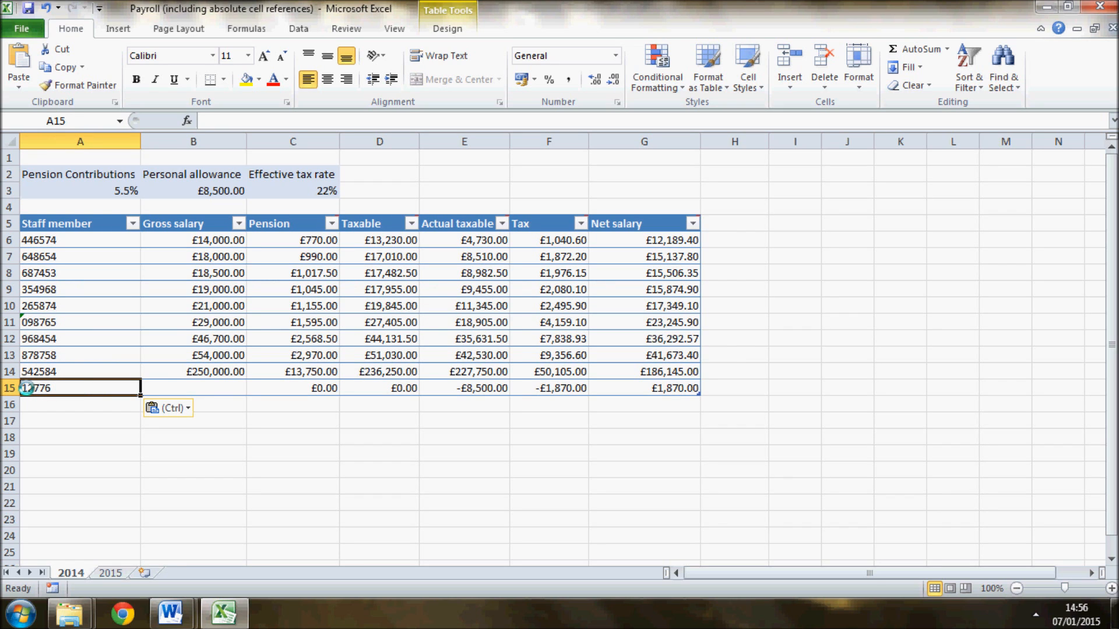
- Add an apostrophe and a leading zero in front of the staff number in cell A15 to store it as text
click(22, 388)
click(43, 389)
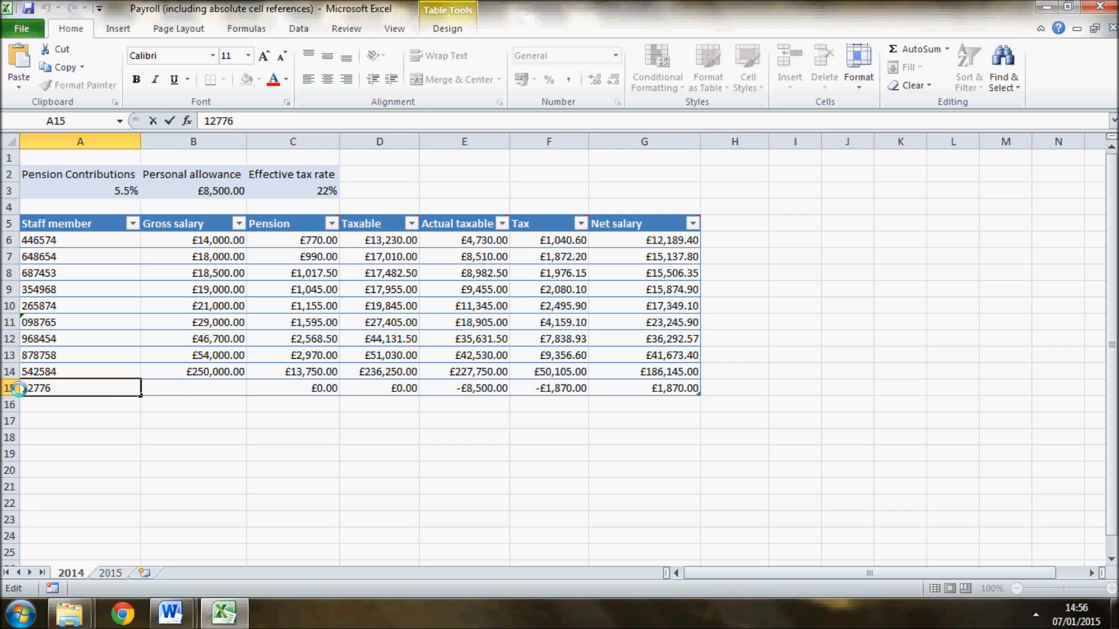
click(13, 389)
click(27, 388)
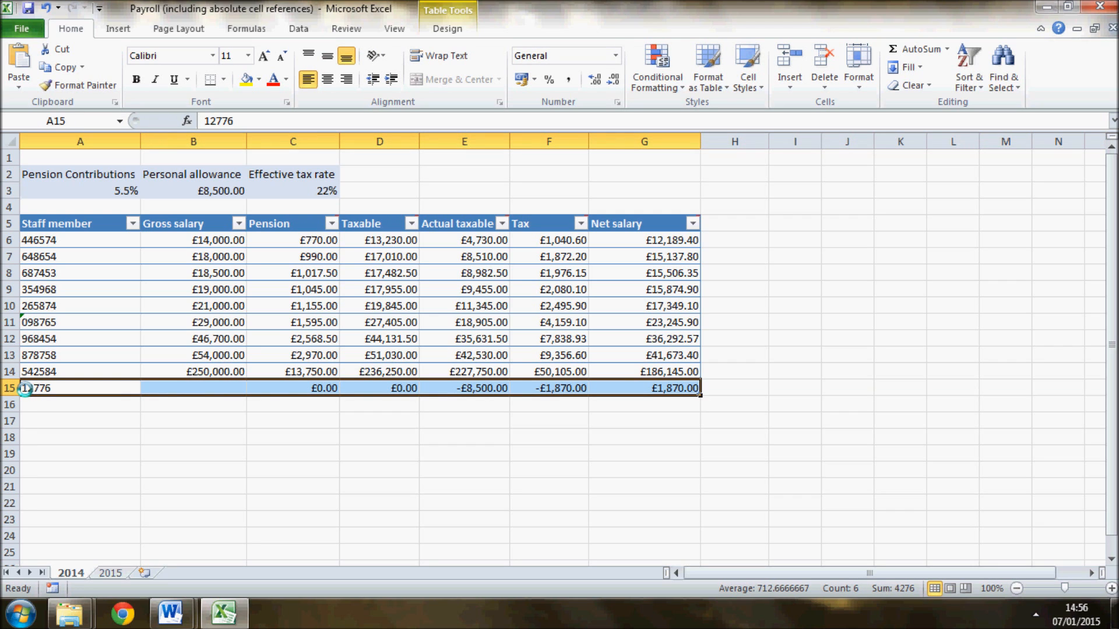
click(204, 120)
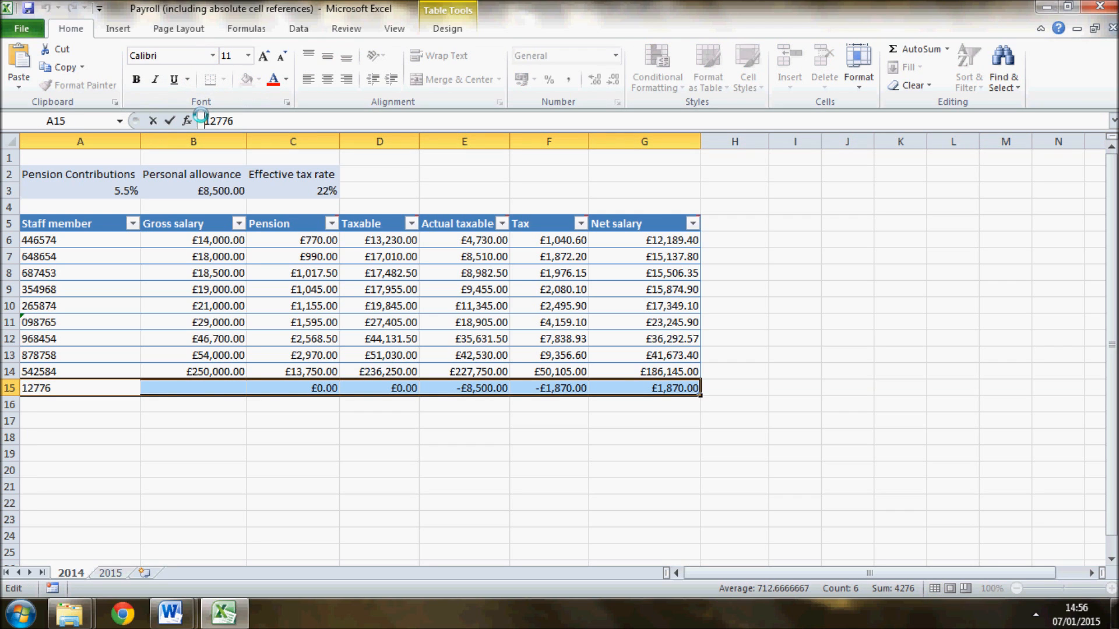
text('0)
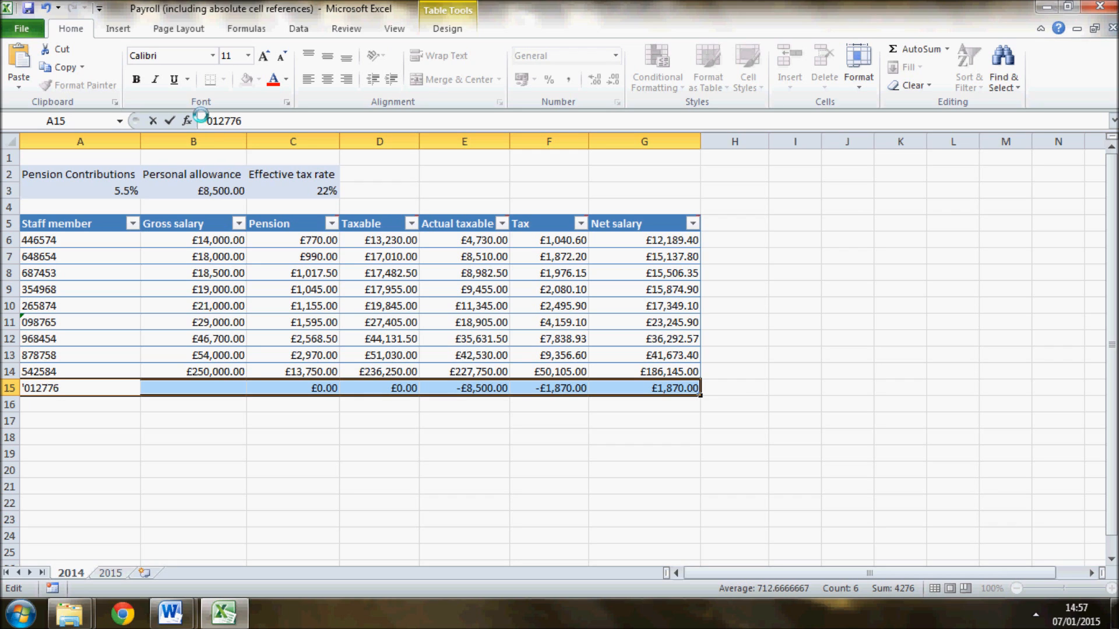
key(Tab)
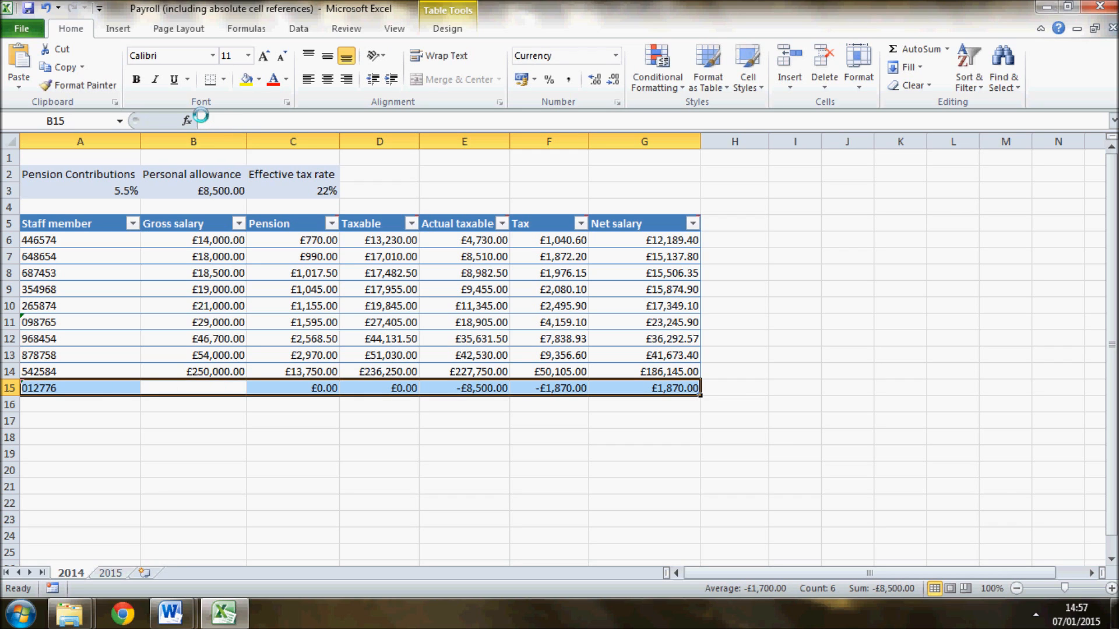
- Examine the error-checking options offered for the staff number stored as text in cell A11
click(156, 484)
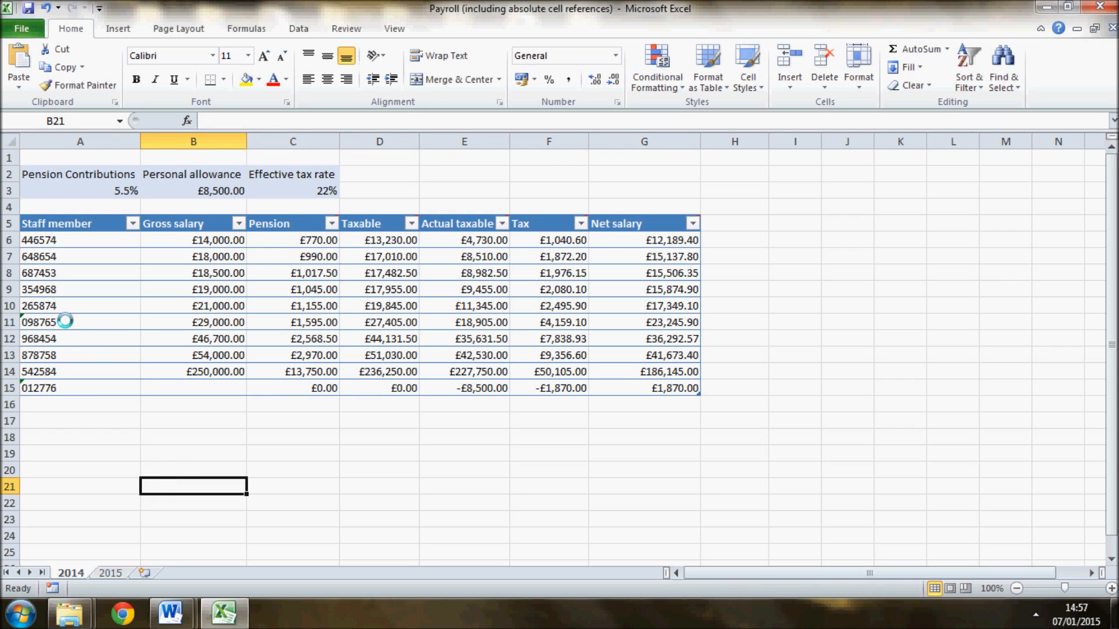
click(30, 320)
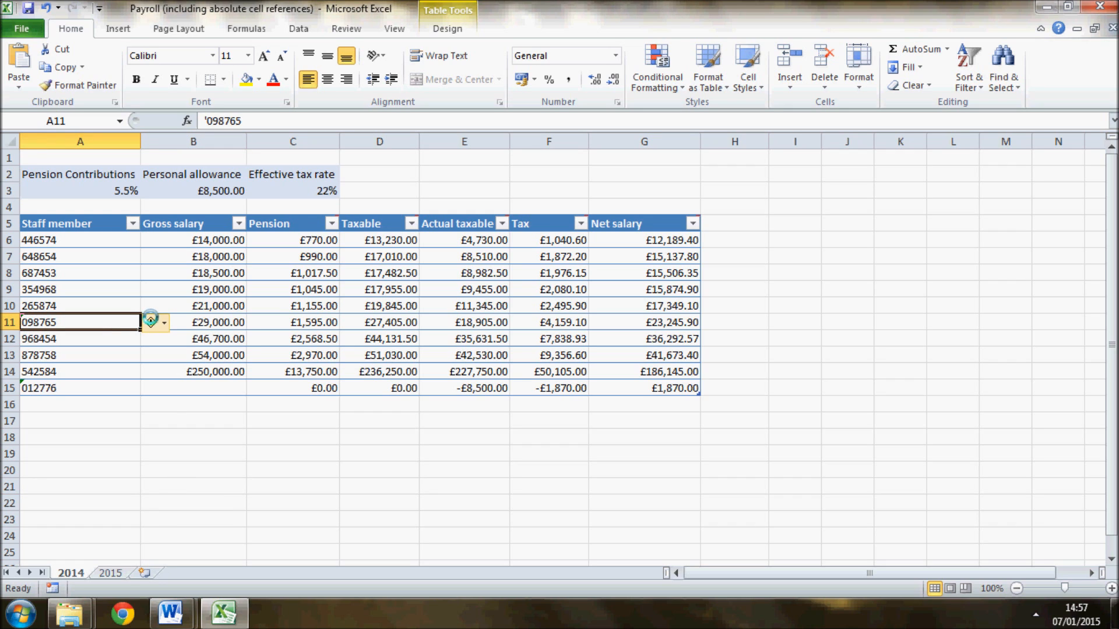
click(162, 321)
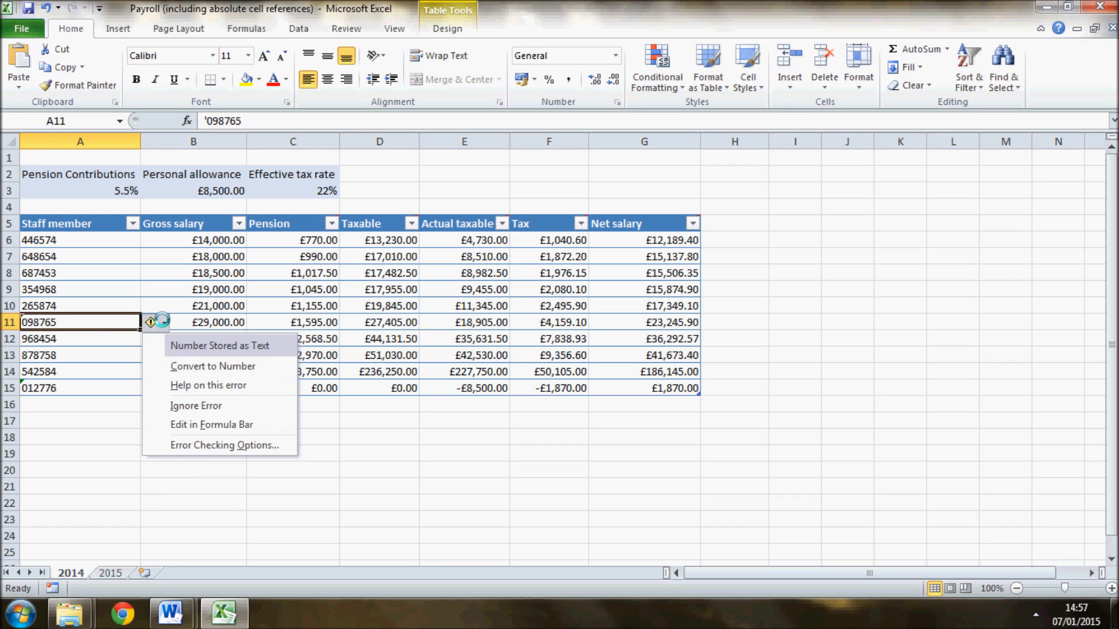
click(162, 322)
click(617, 471)
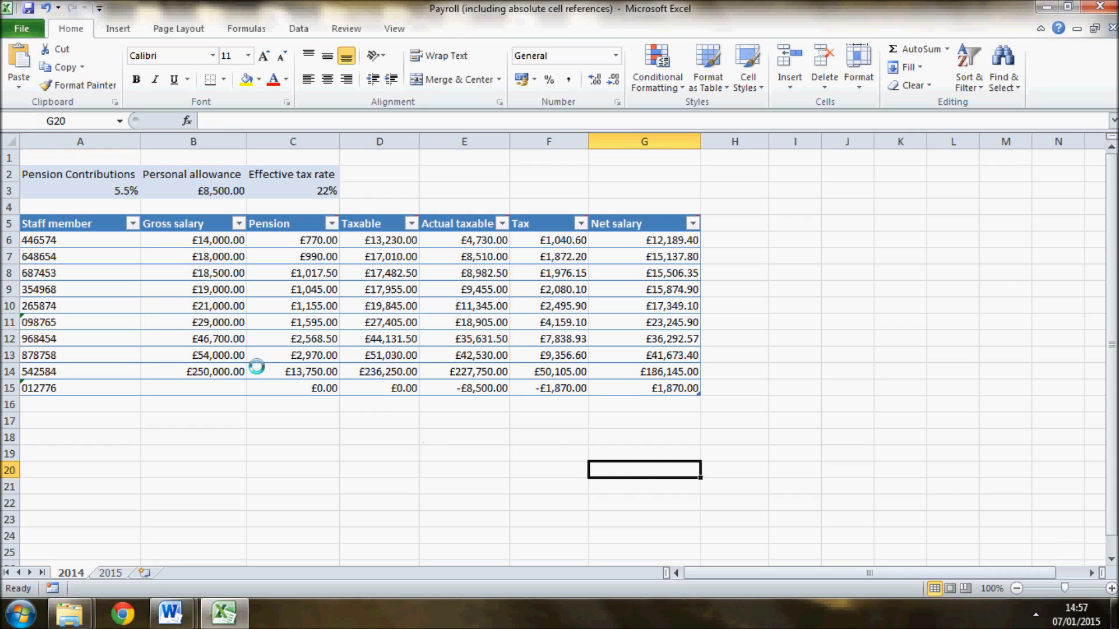
- Enter a gross salary of 7500 for the new staff member in cell B15
click(201, 390)
text(7500)
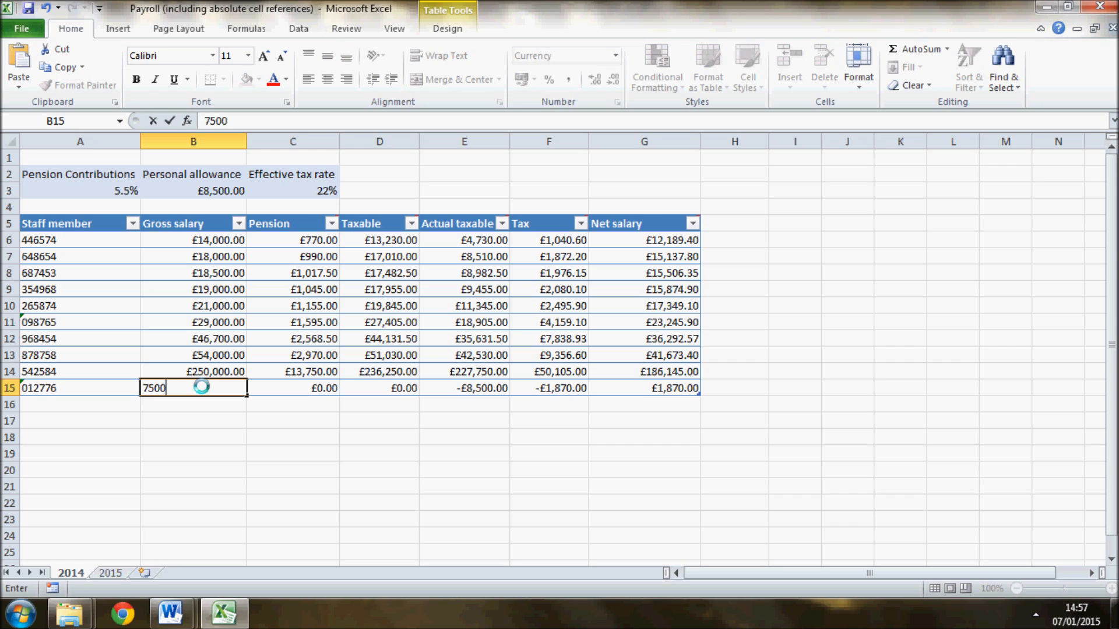
key(Return)
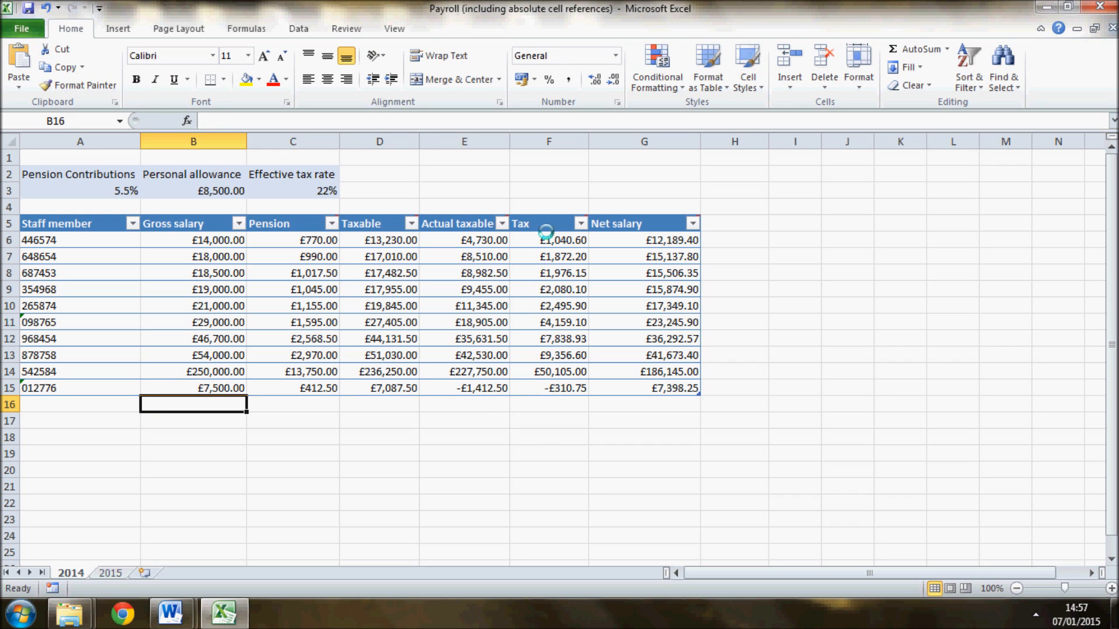
click(593, 458)
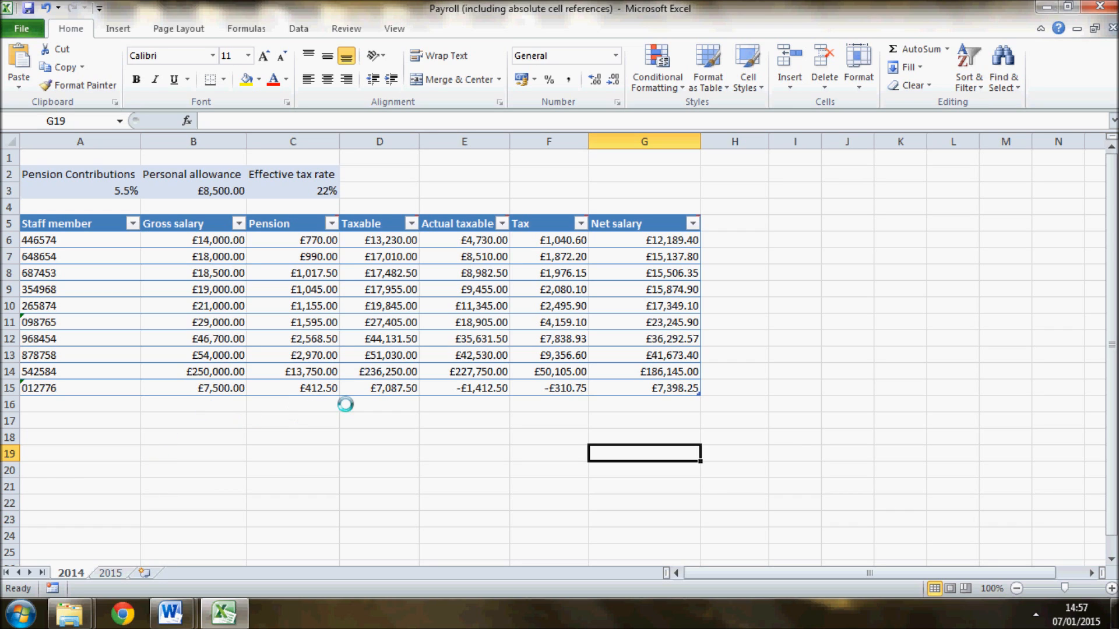
- Review the Pension and Taxable formulas in row 15 and the IF logic described in the Payroll tasks document in Word
click(305, 386)
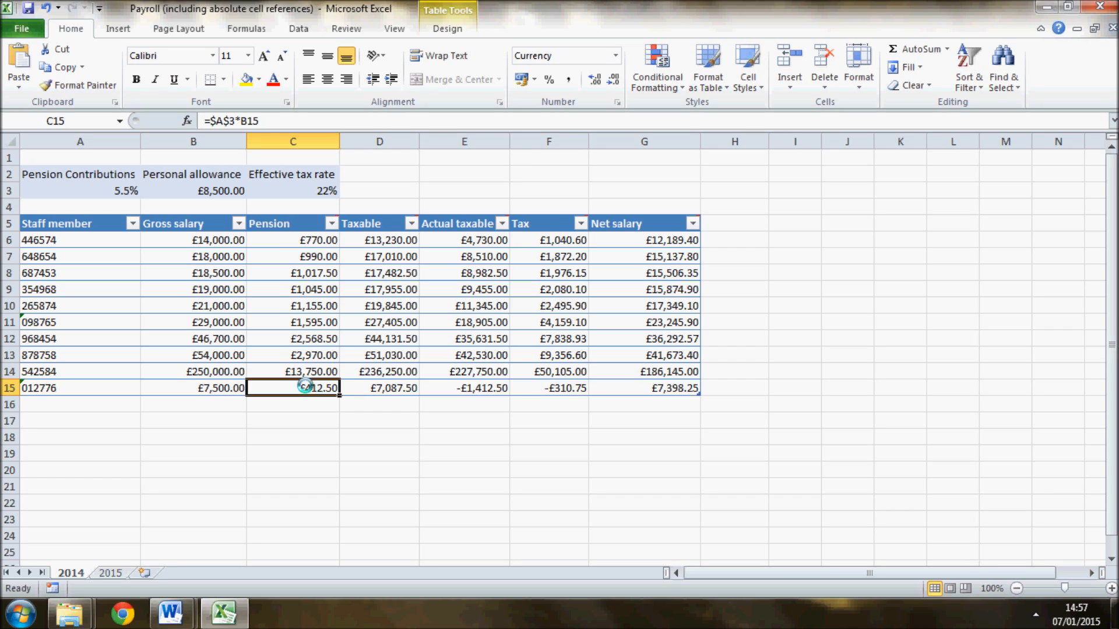
click(375, 389)
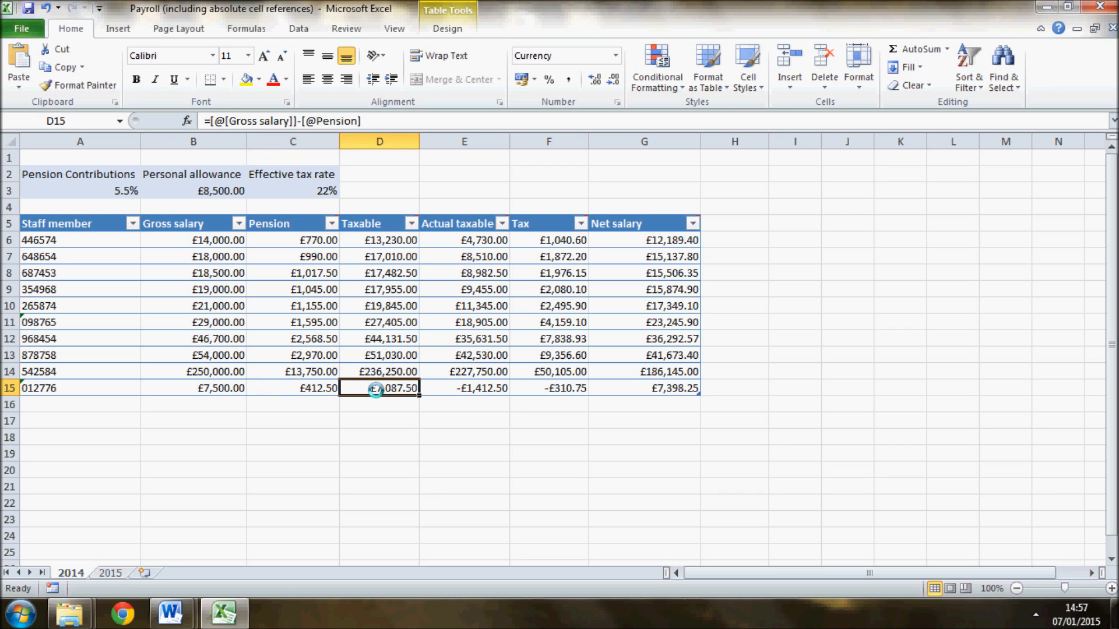
key(alt+Tab)
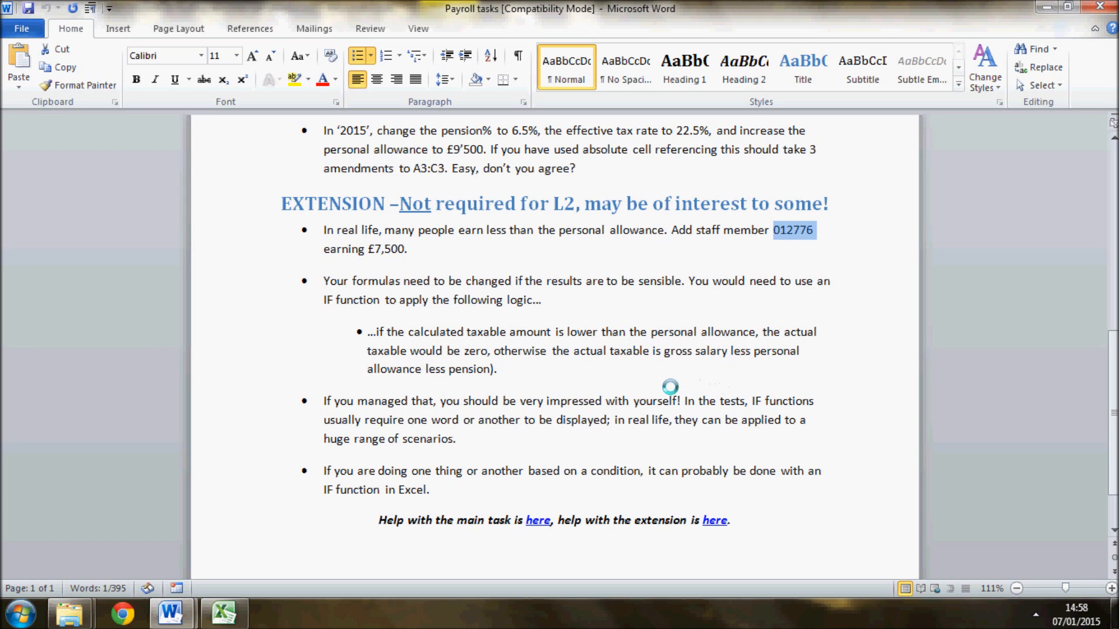
key(alt+Tab)
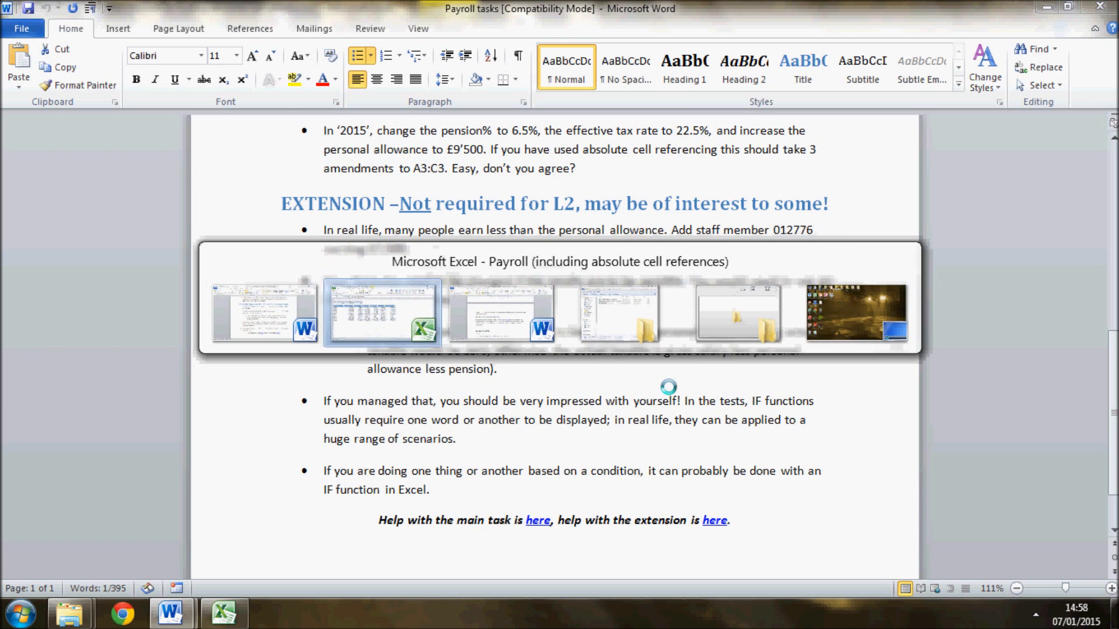
key(ctrl+a)
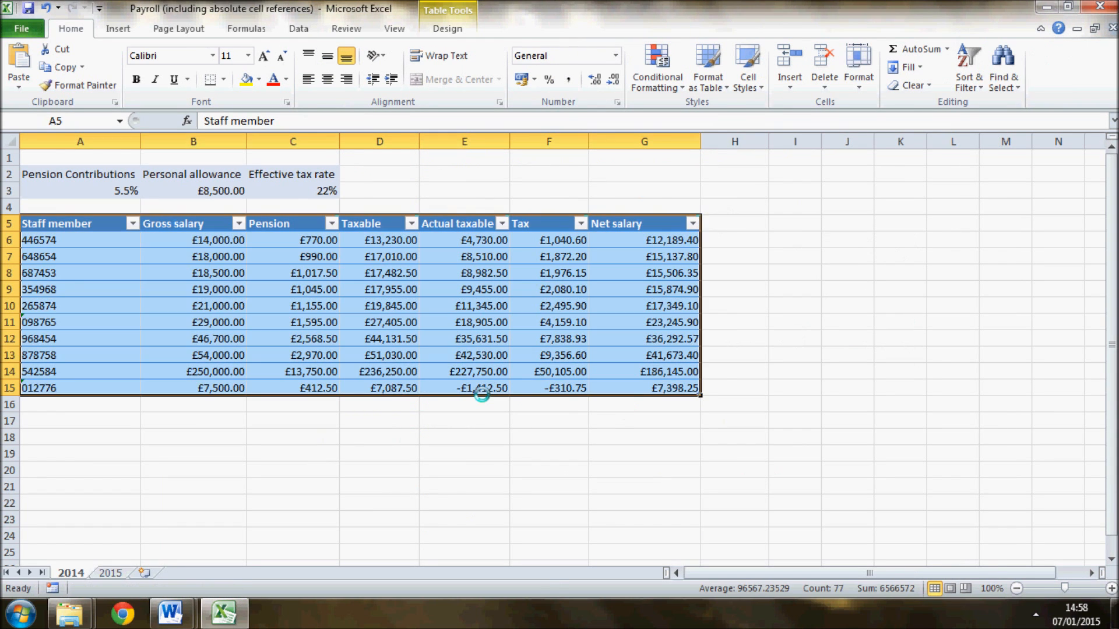
click(483, 387)
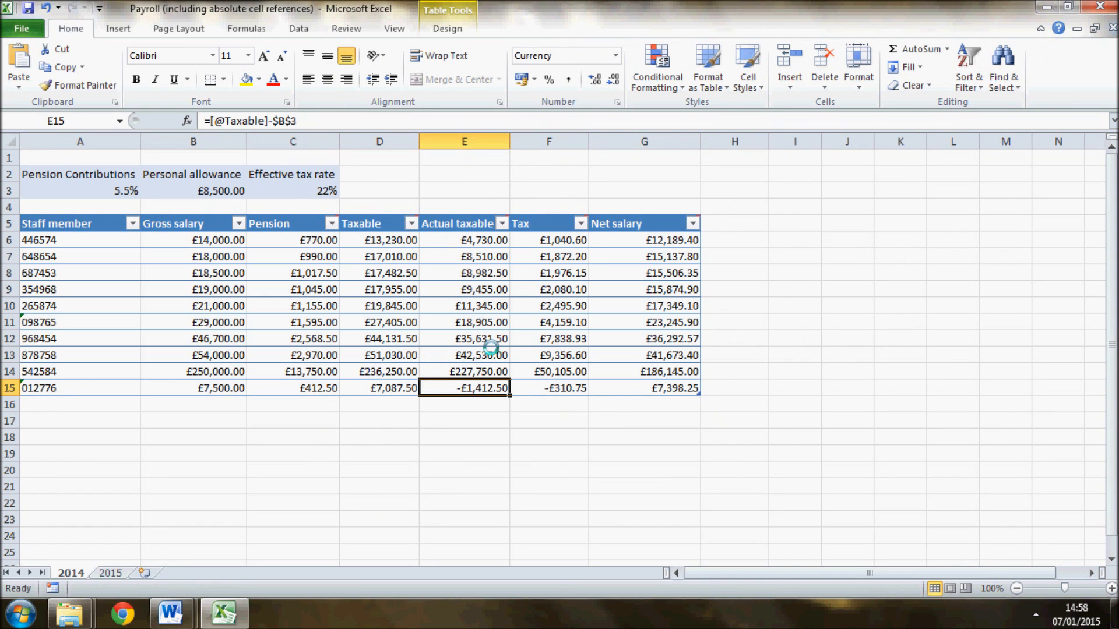
triple_click(303, 120)
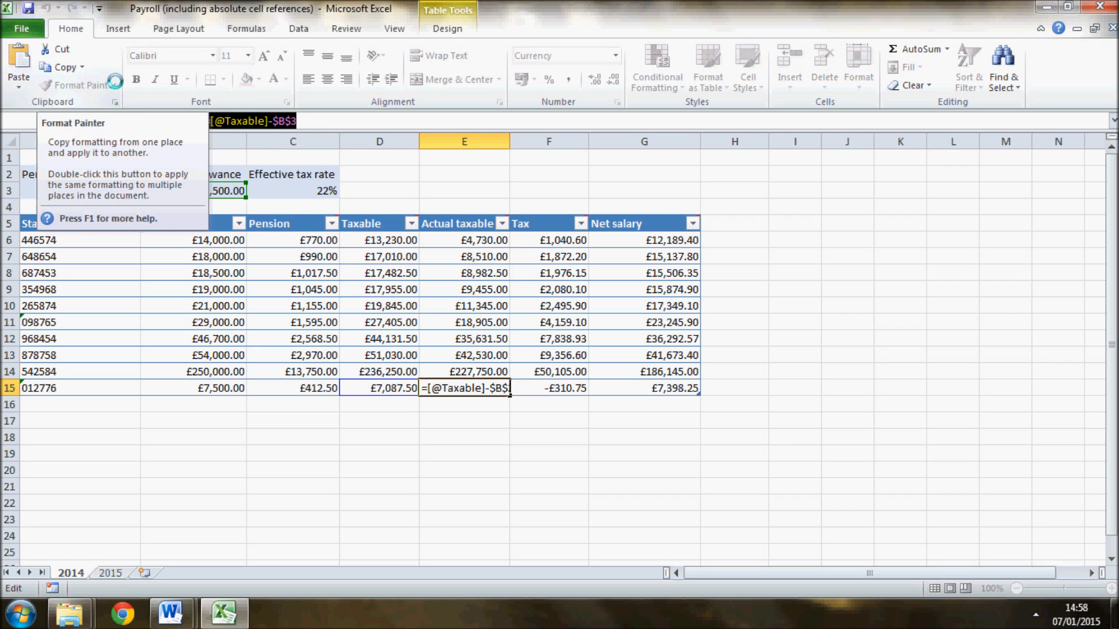
text(=)
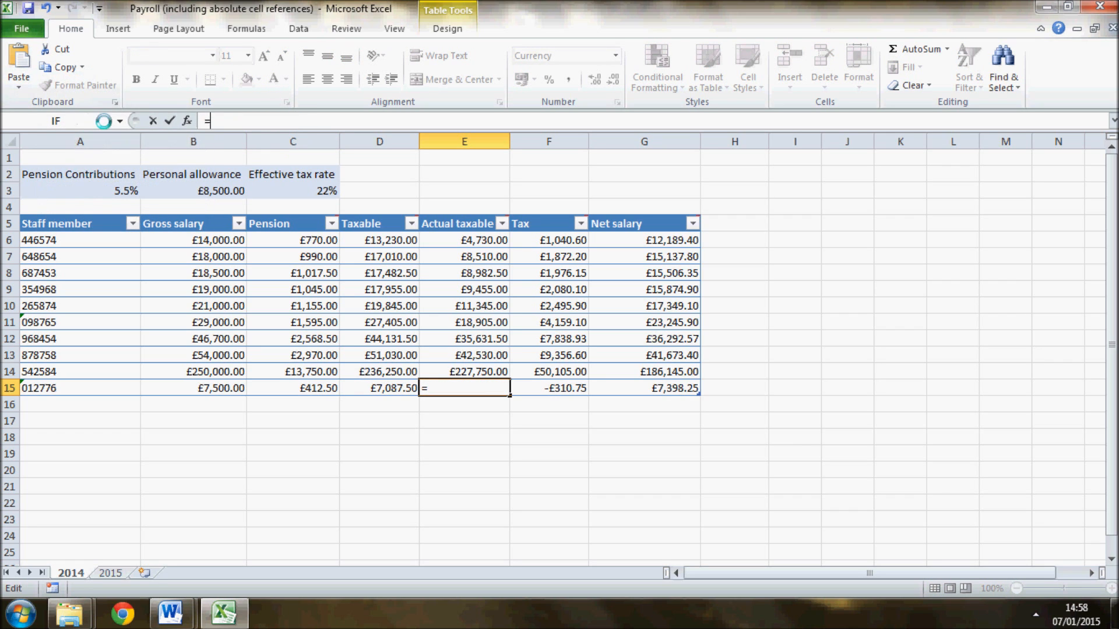
click(123, 120)
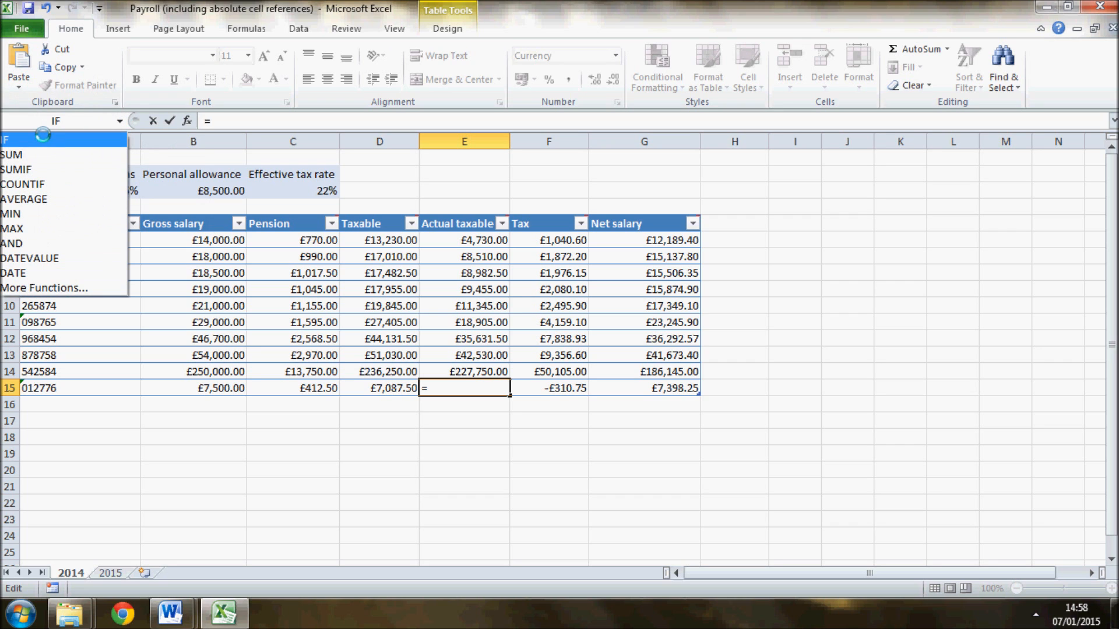
click(43, 138)
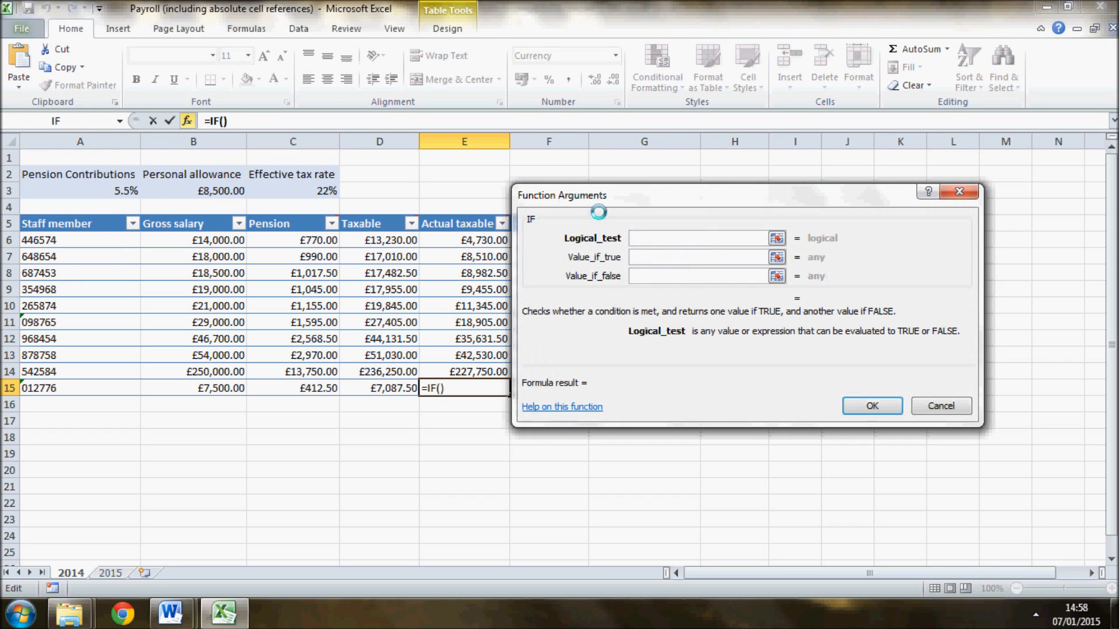
click(374, 387)
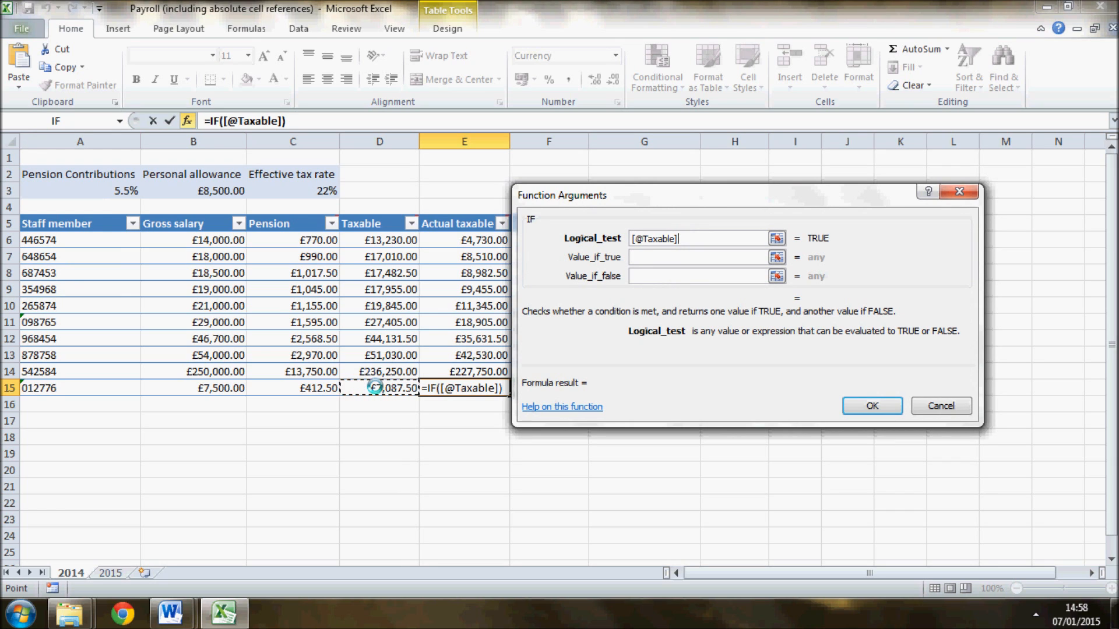
text(>)
click(190, 191)
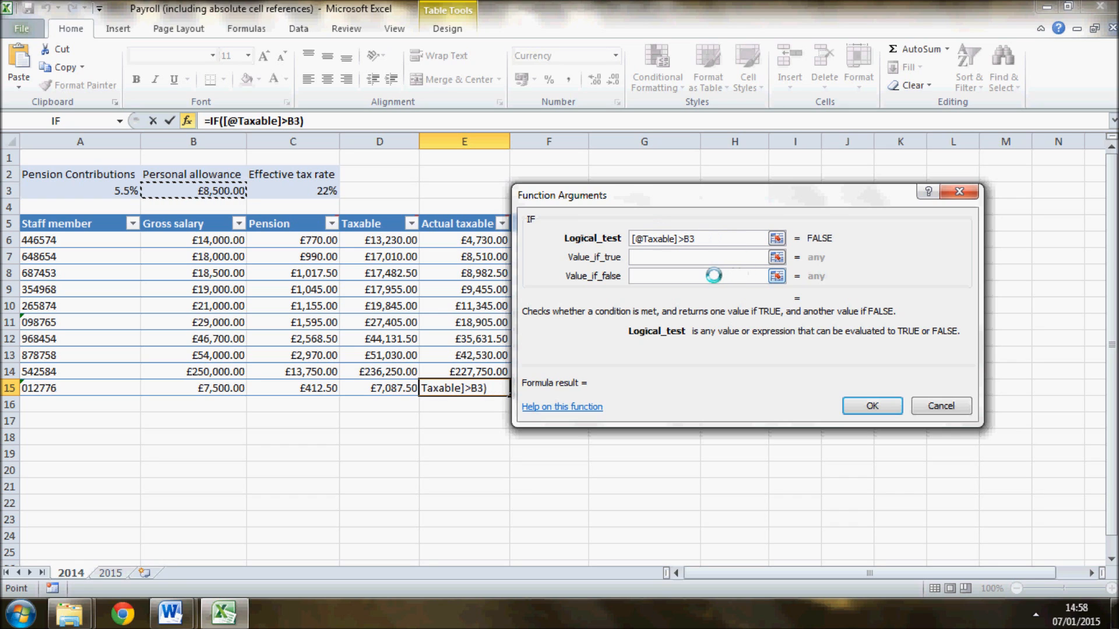
click(690, 275)
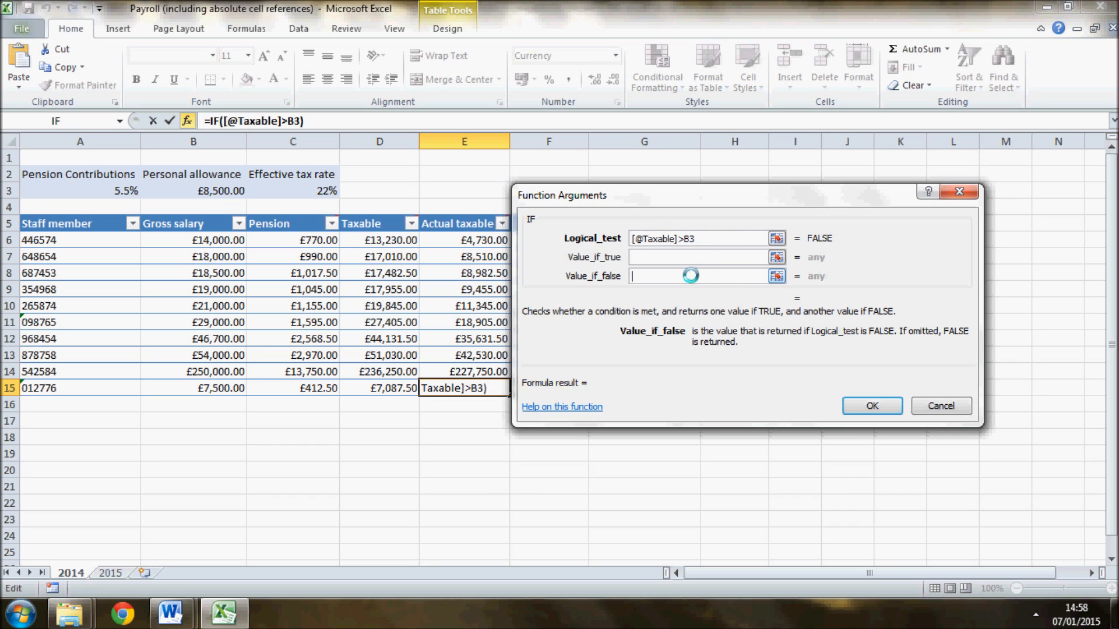
text(0)
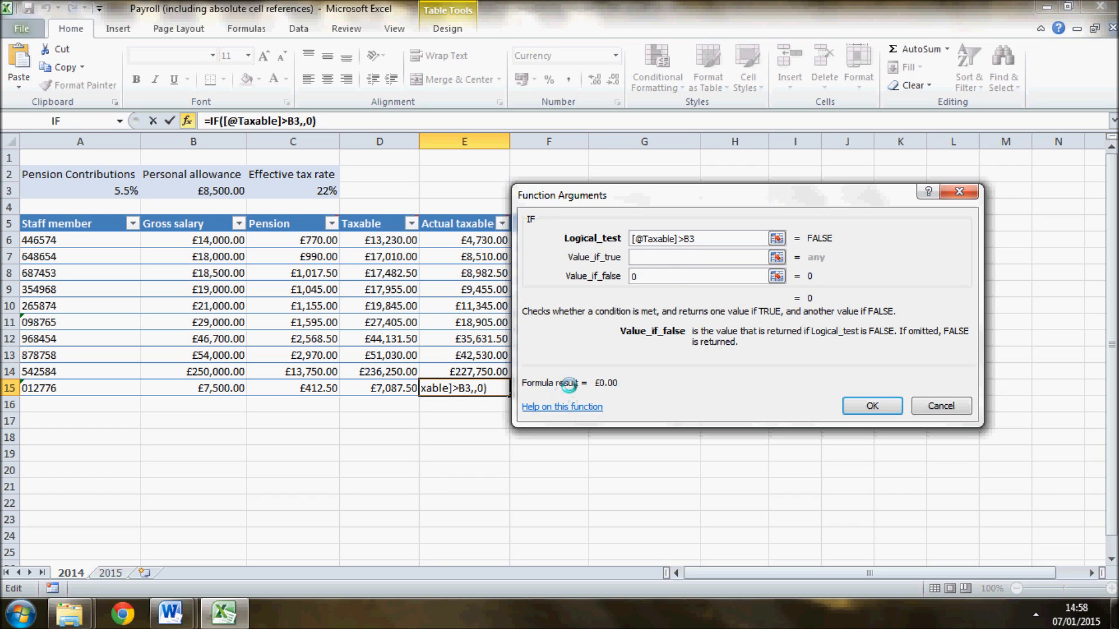
click(645, 257)
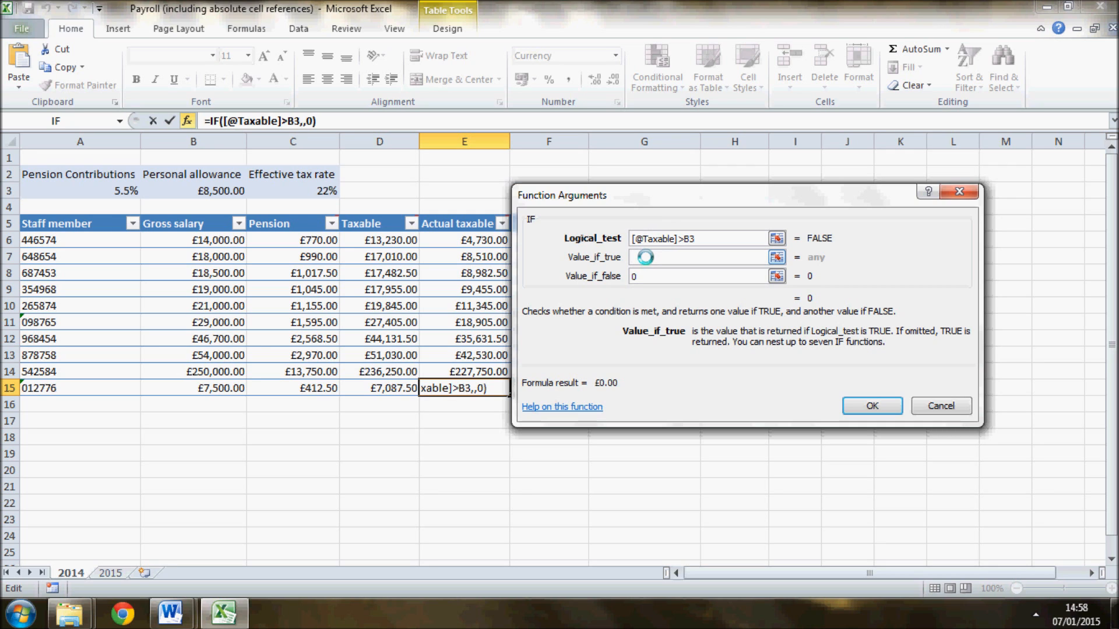
drag(672, 195, 786, 202)
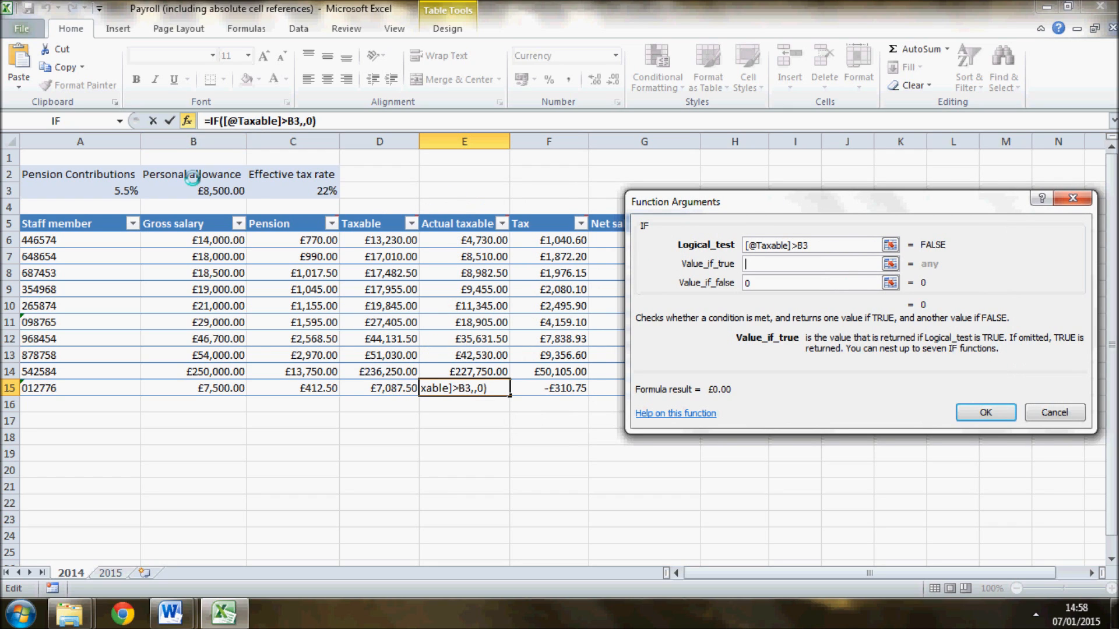
click(371, 388)
text(-)
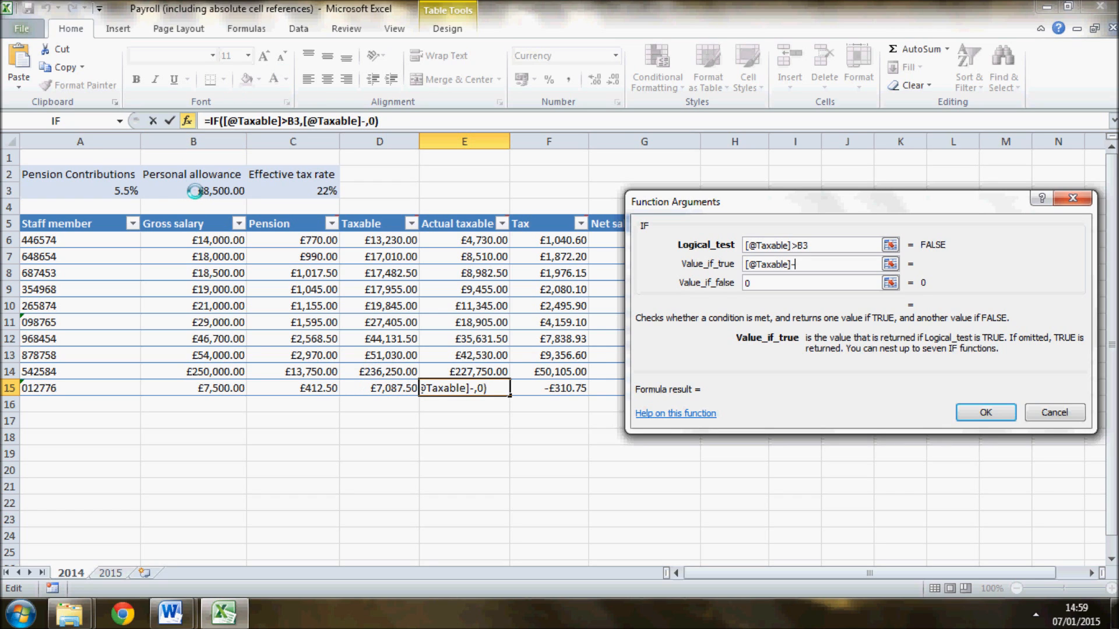
click(195, 191)
- Make the personal allowance reference in the value-if-true argument absolute as $B$3 and insert the IF function in E15
click(800, 266)
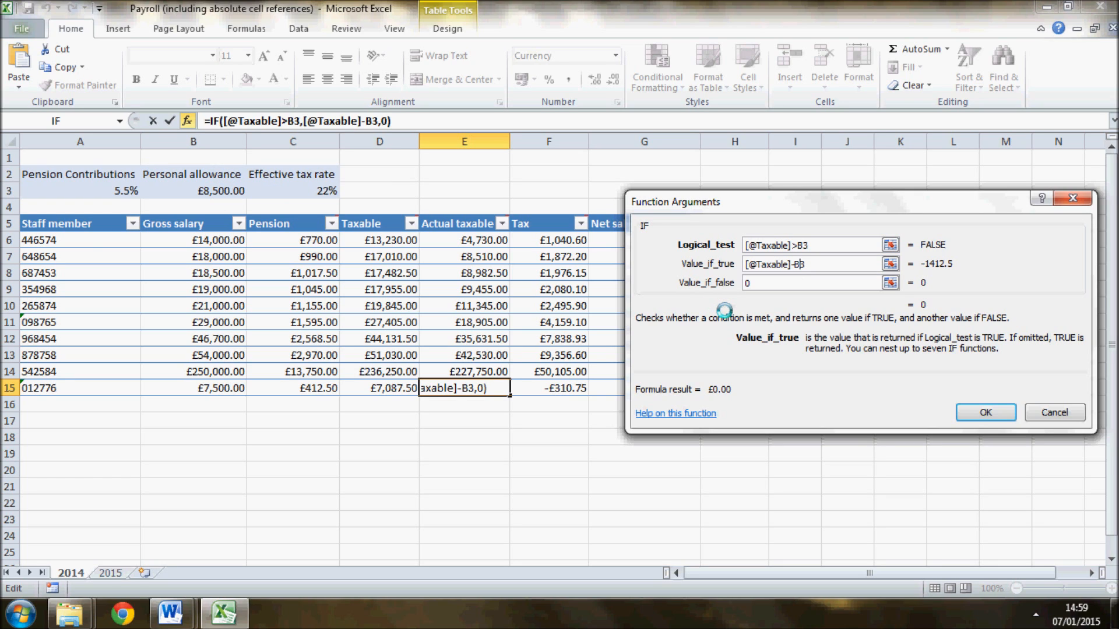
key(F4)
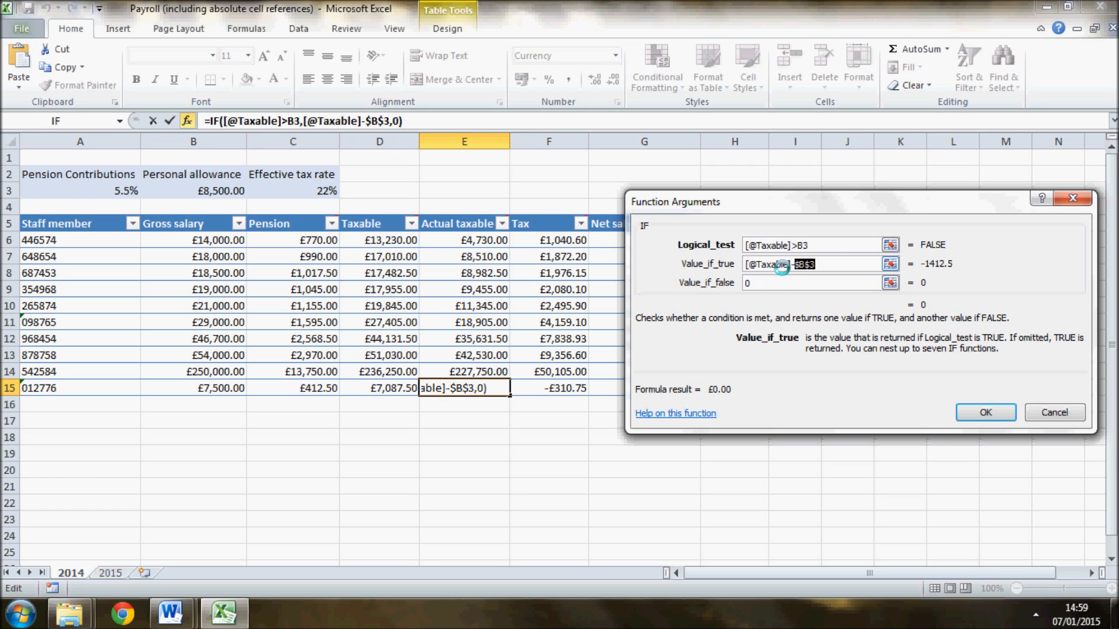
click(781, 283)
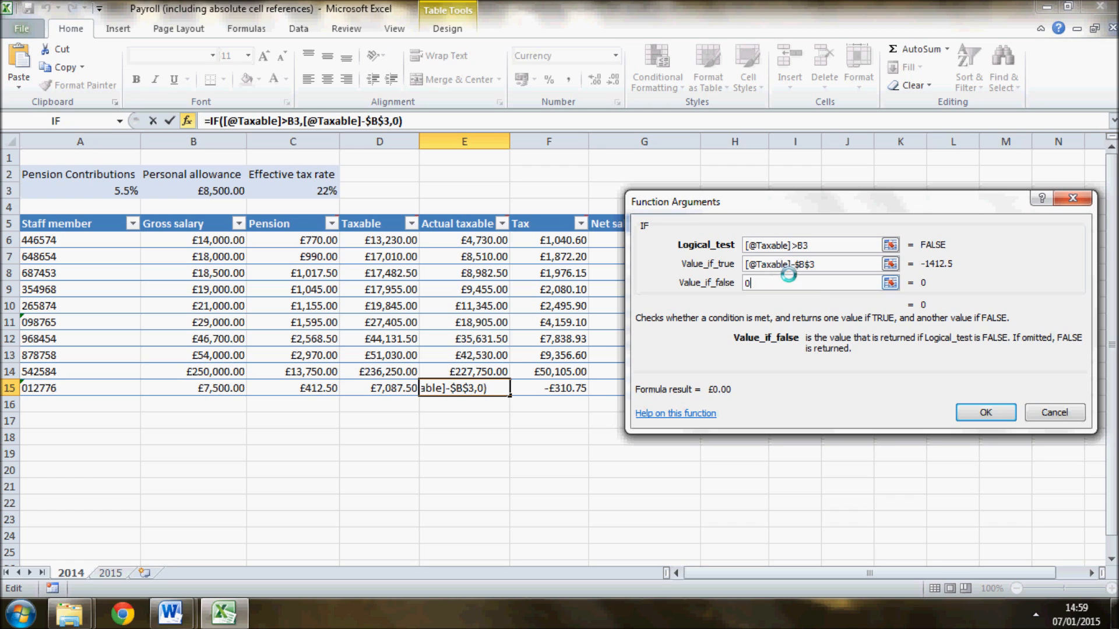
drag(816, 264, 720, 260)
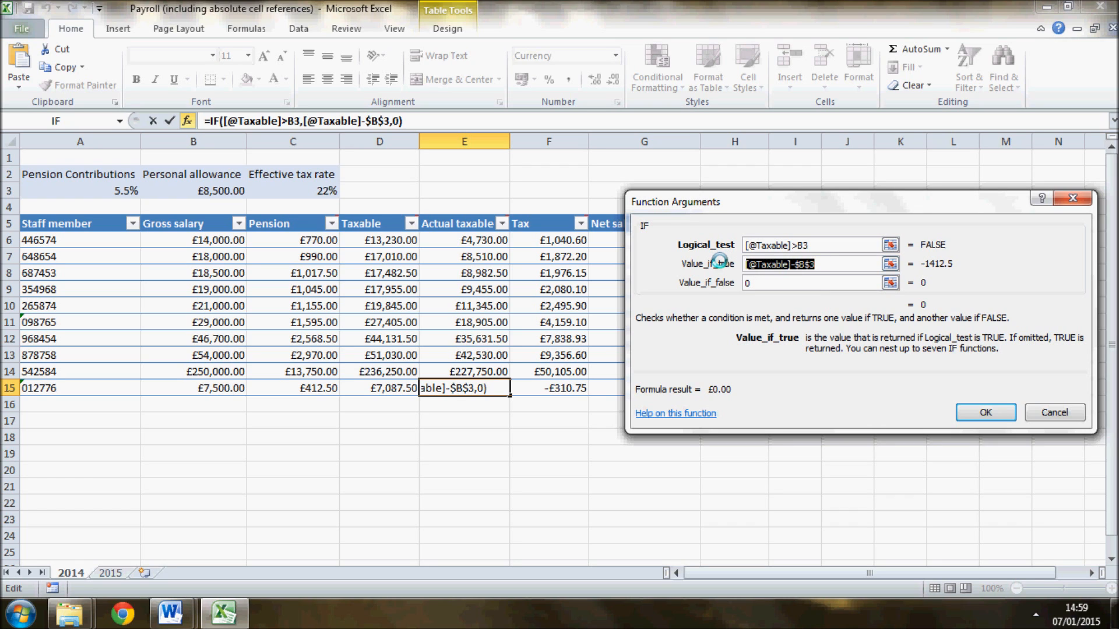
click(824, 265)
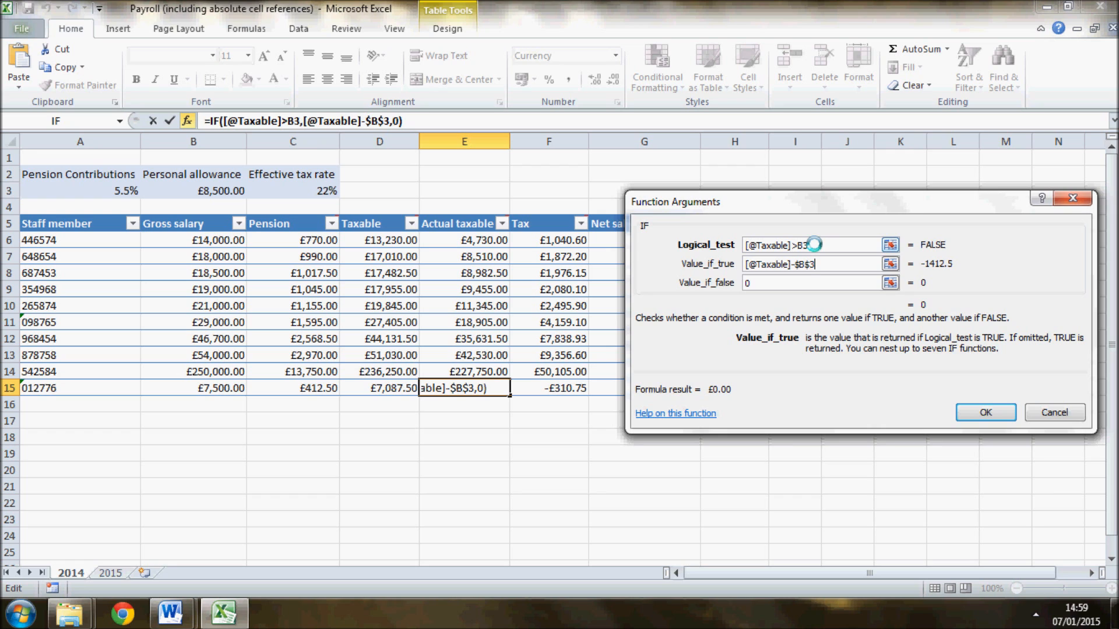
click(801, 279)
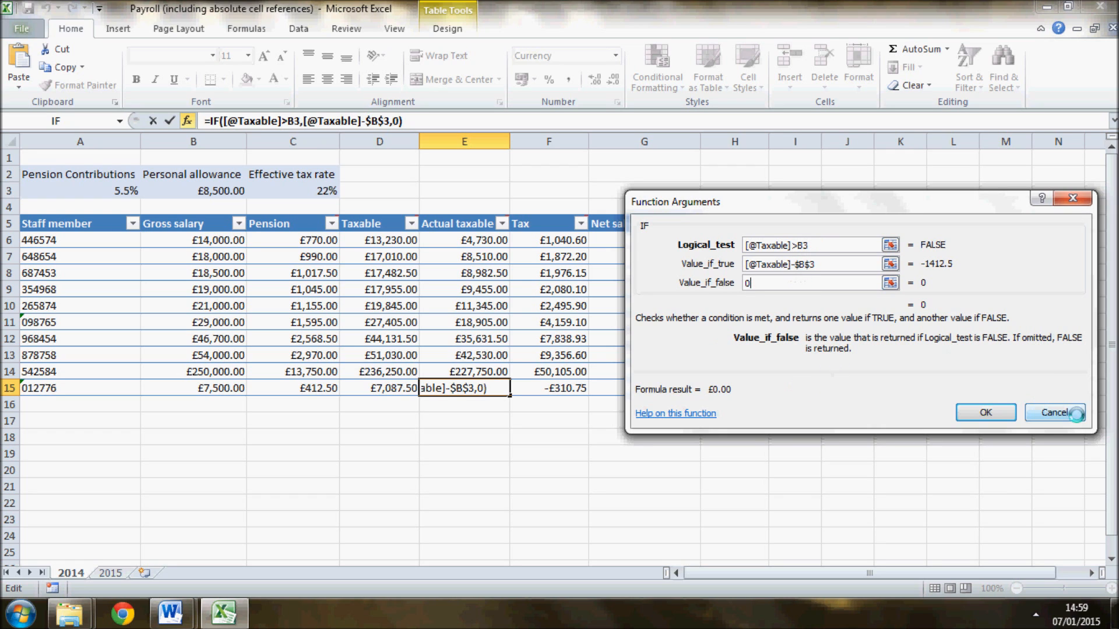
click(991, 413)
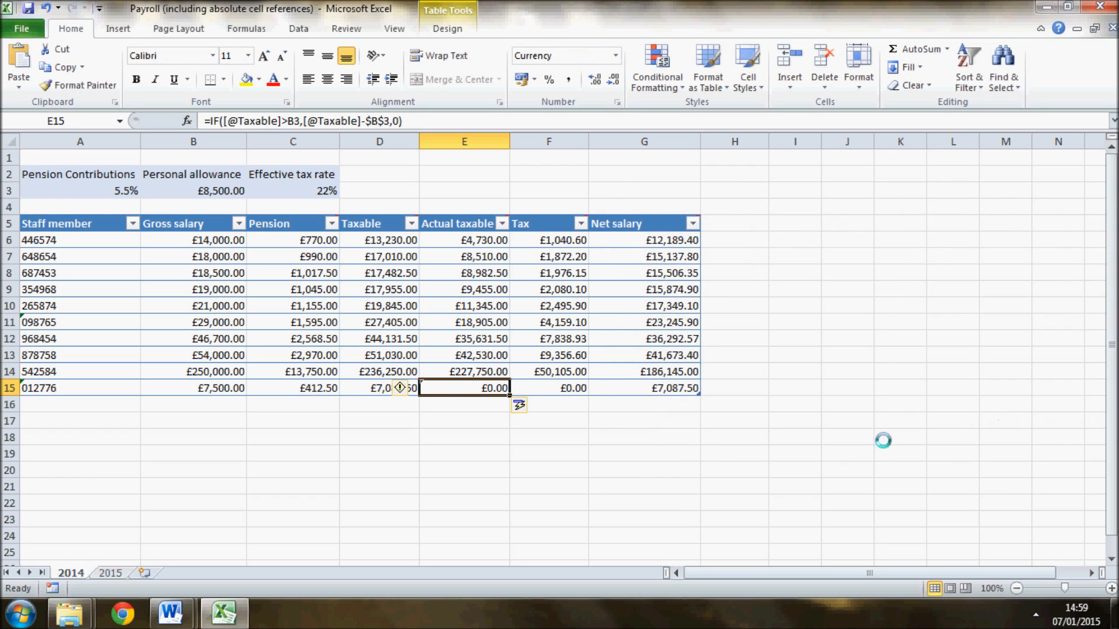
- Try to fill the IF formula from E15 up through the Actual taxable column to E6
click(464, 304)
click(484, 340)
click(481, 257)
click(465, 389)
drag(510, 396, 512, 218)
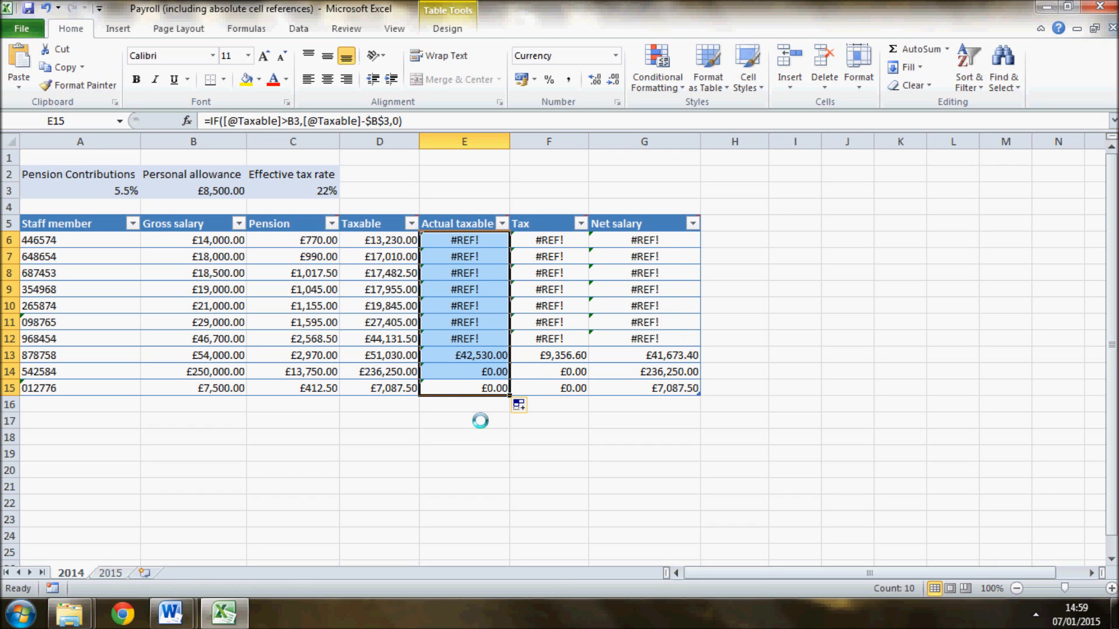
- Compare the cell references in the IF formulas of cells E15 and E13
click(477, 388)
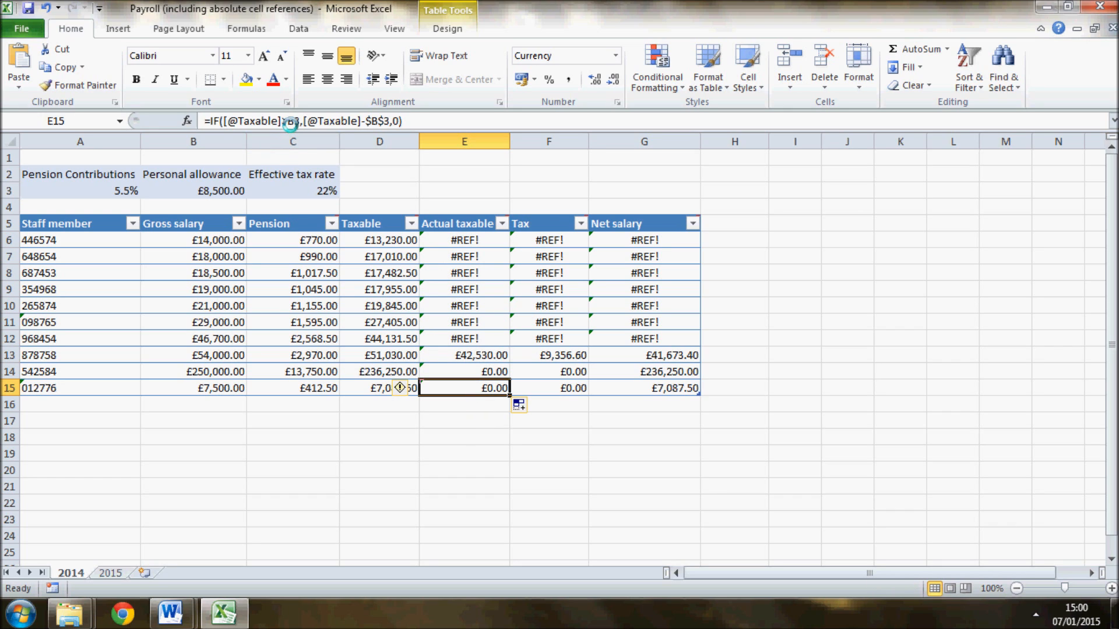
click(461, 357)
click(306, 121)
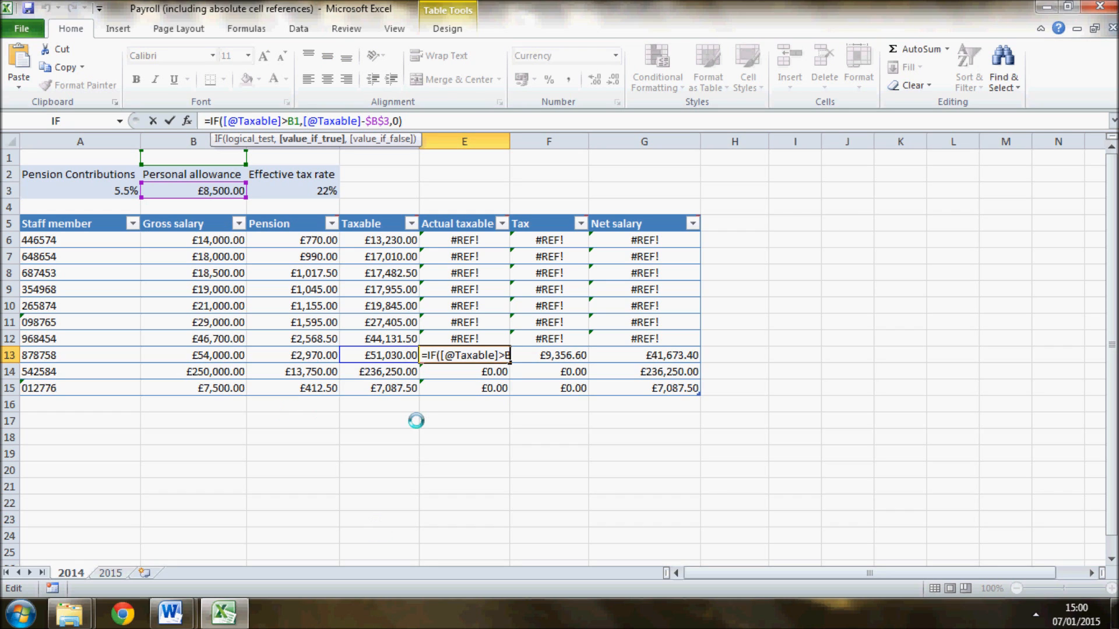
key(Return)
- Change the B3 reference in the logical test of E15's IF formula to the absolute reference $B$3
click(469, 388)
click(293, 121)
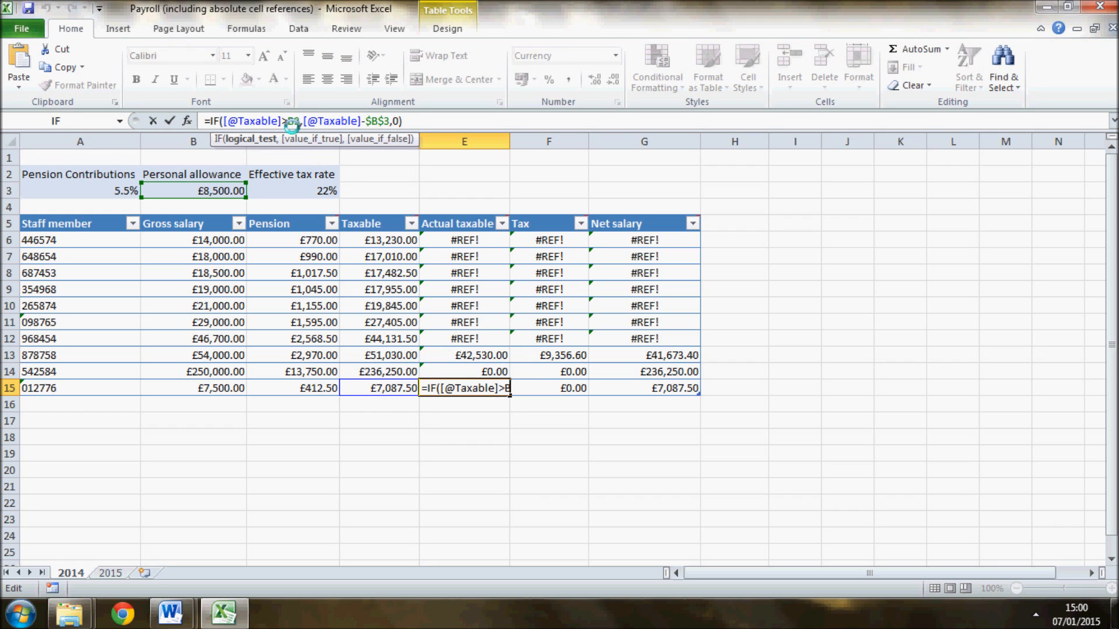
key(F4)
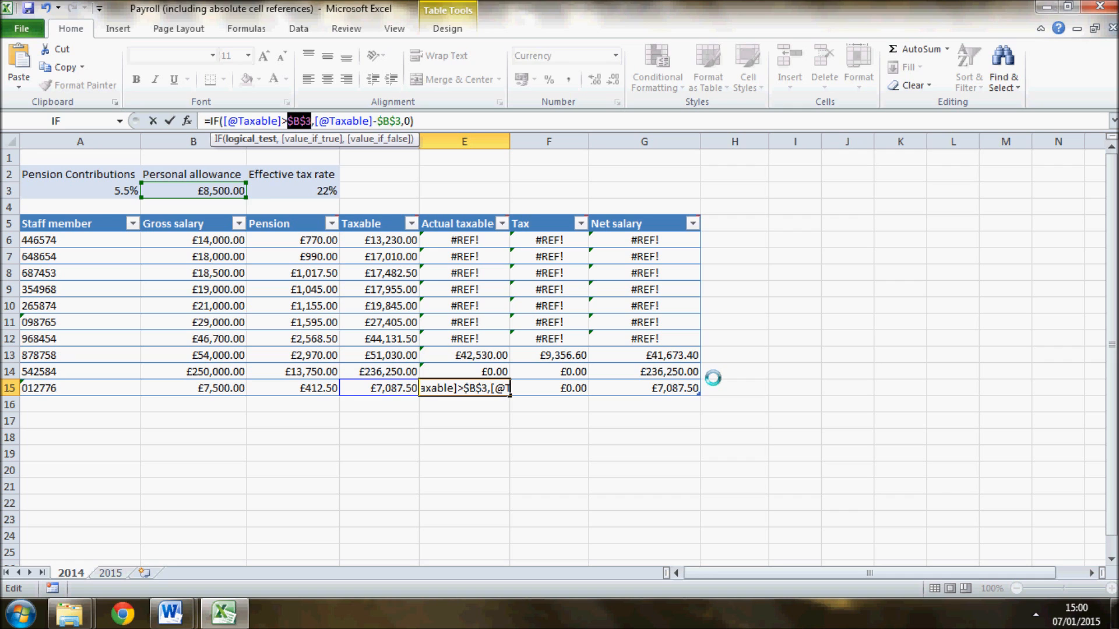
key(Return)
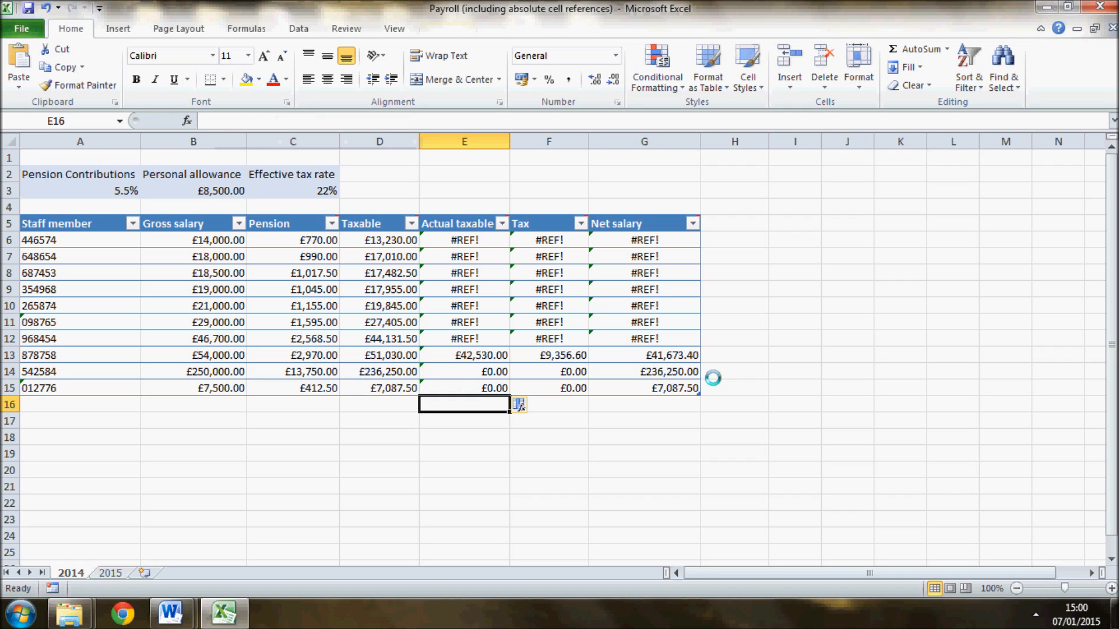
- Fill the corrected IF formula from E15 up through the Actual taxable column to E6
click(490, 388)
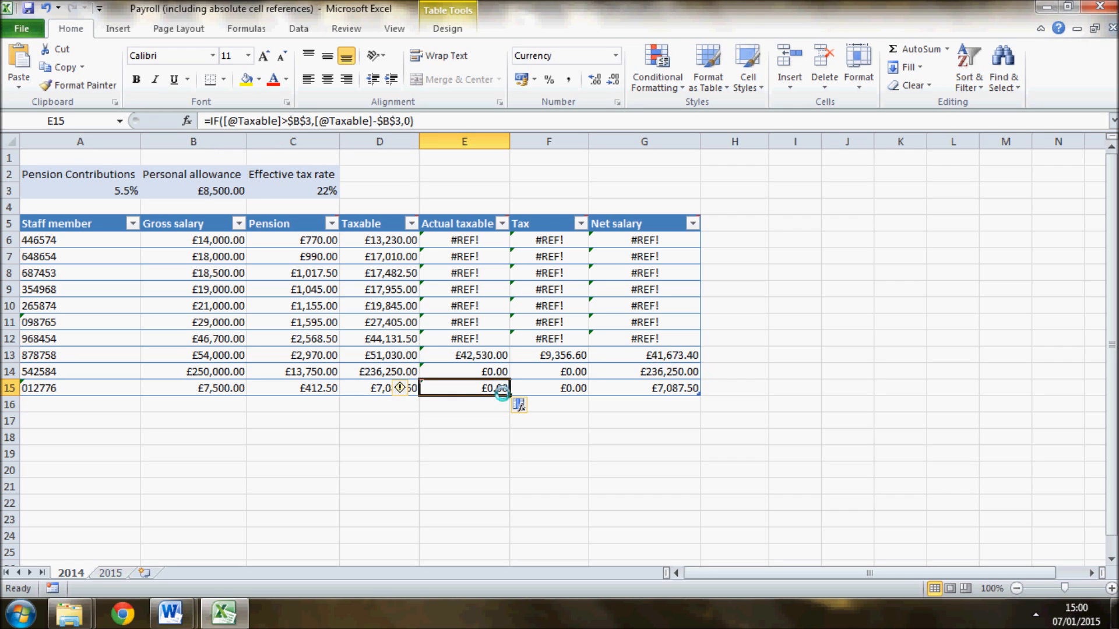
drag(509, 395, 520, 236)
click(474, 495)
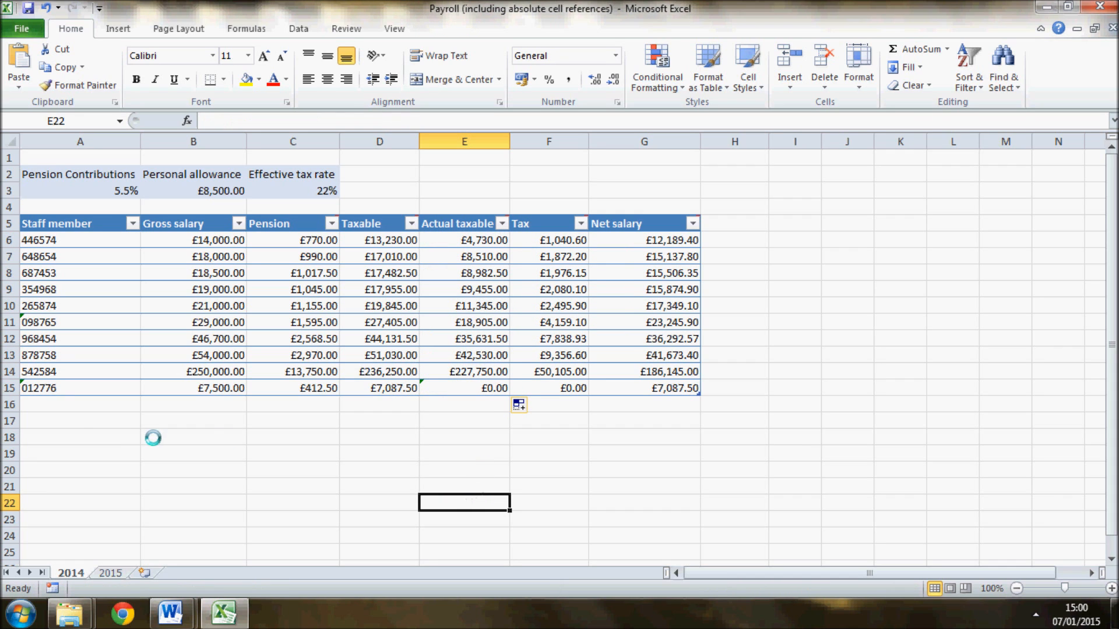
- Add another staff member in row 16 with a six-digit staff number in A16 and a gross salary of 6800 in B16
click(64, 408)
text(1654)
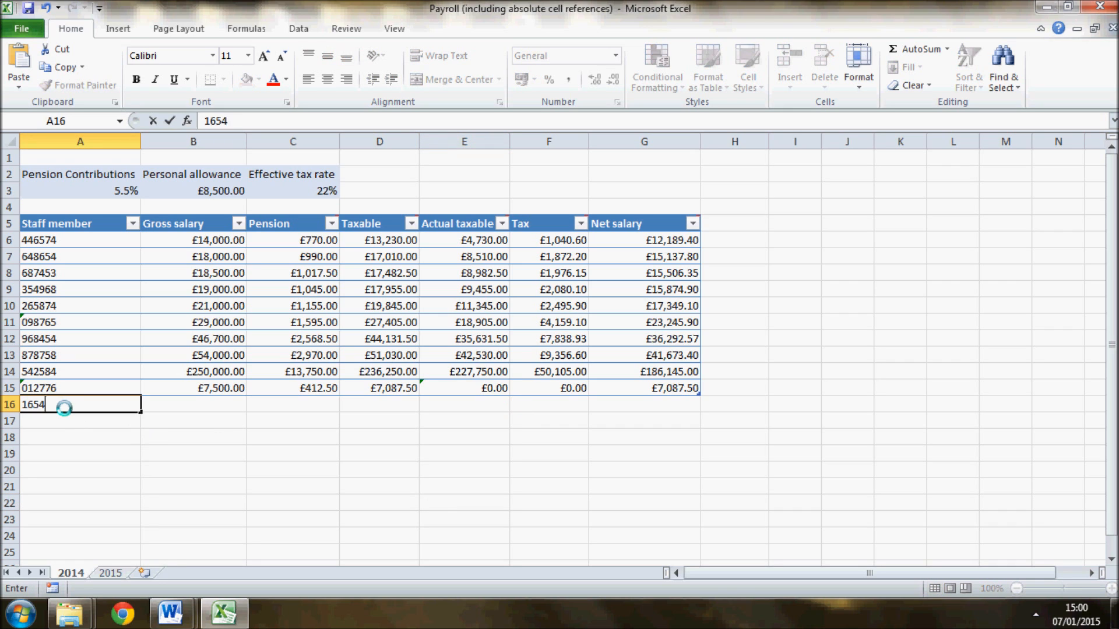
text(65)
click(166, 402)
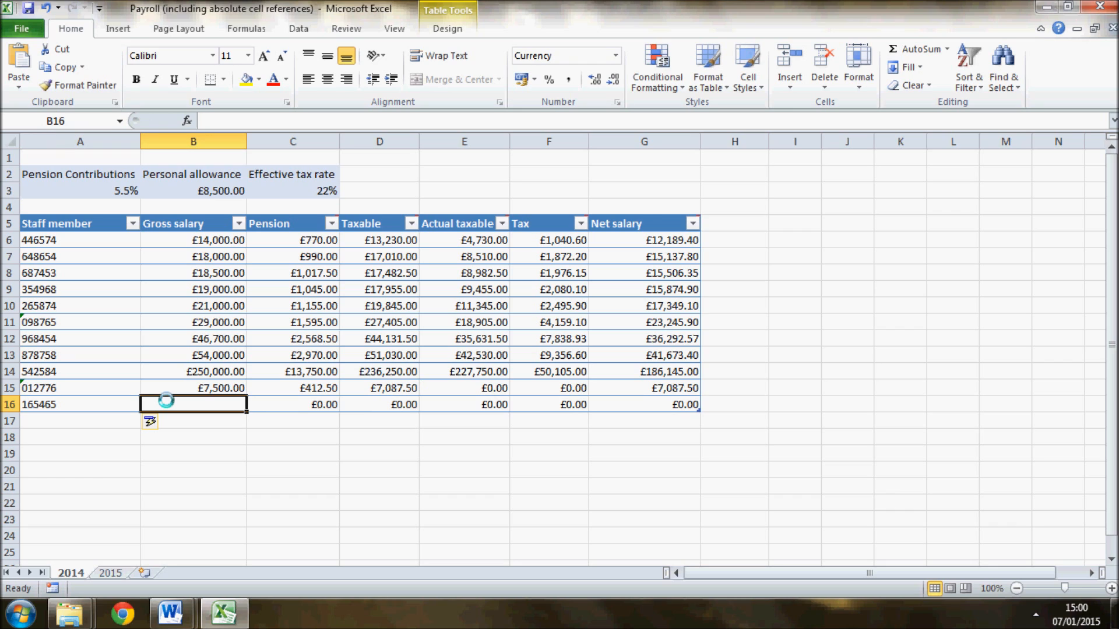
text(6800)
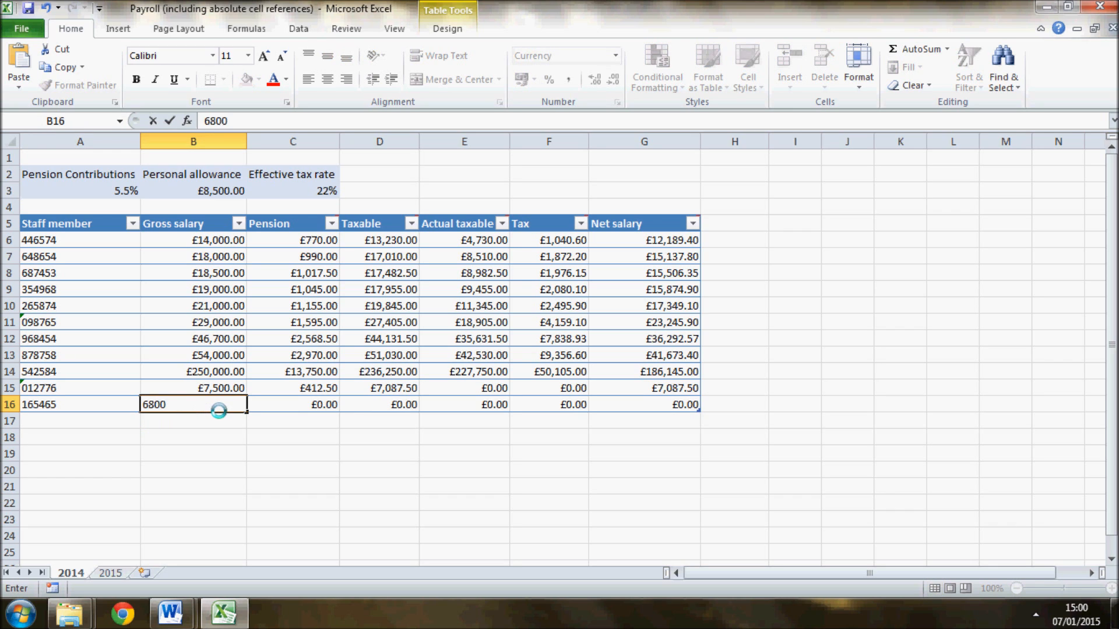
key(Tab)
key(Tab)
key(Tab)
key(Tab)
key(Tab)
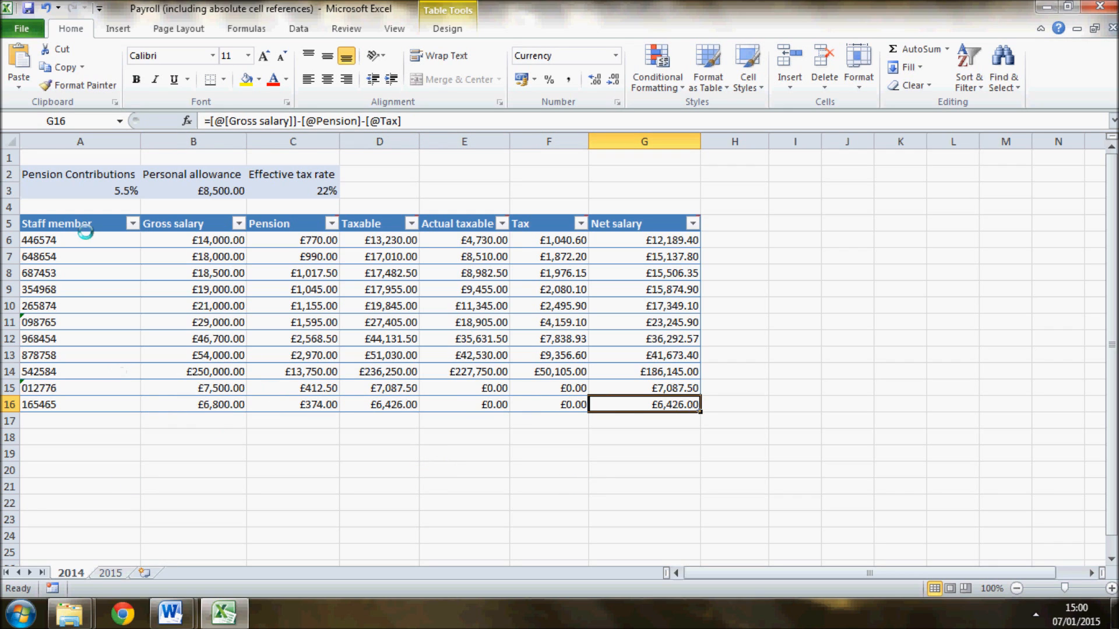
click(88, 207)
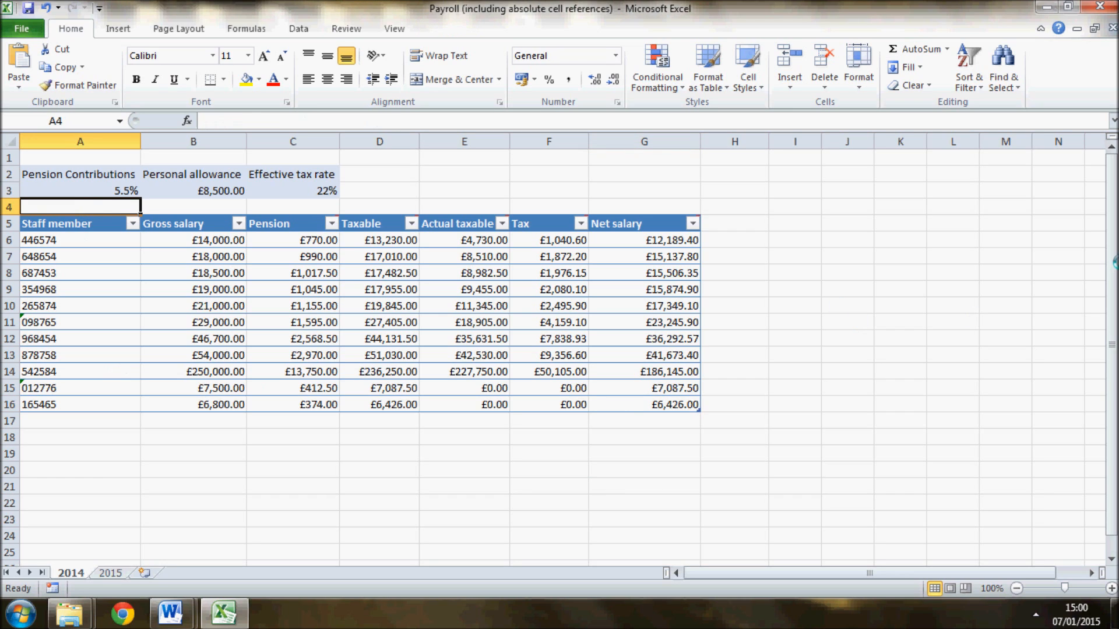